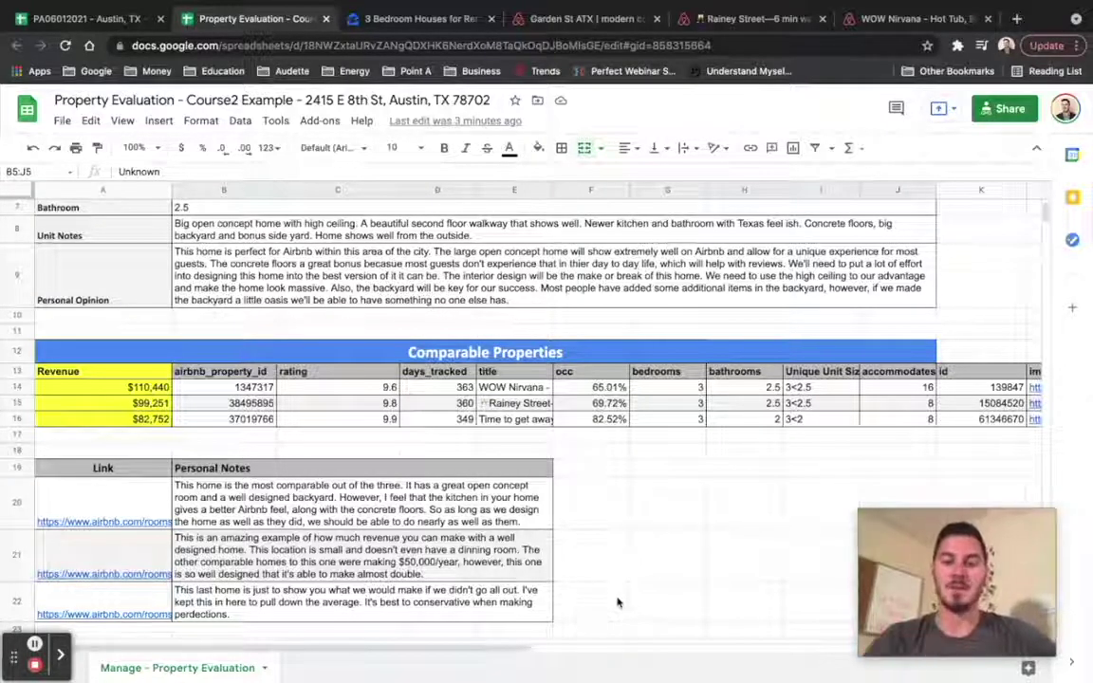
Clear the 25% Management Fee row (A47:C47) from the expense list
scroll(617, 602, "up", 3)
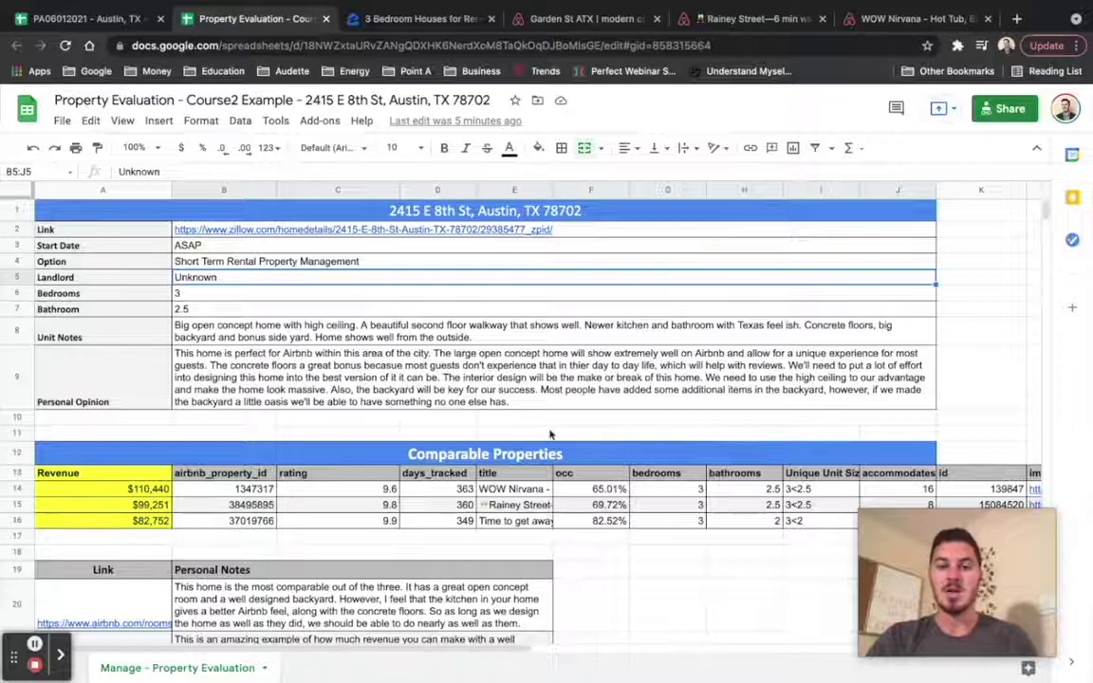
scroll(513, 346, "down", 1)
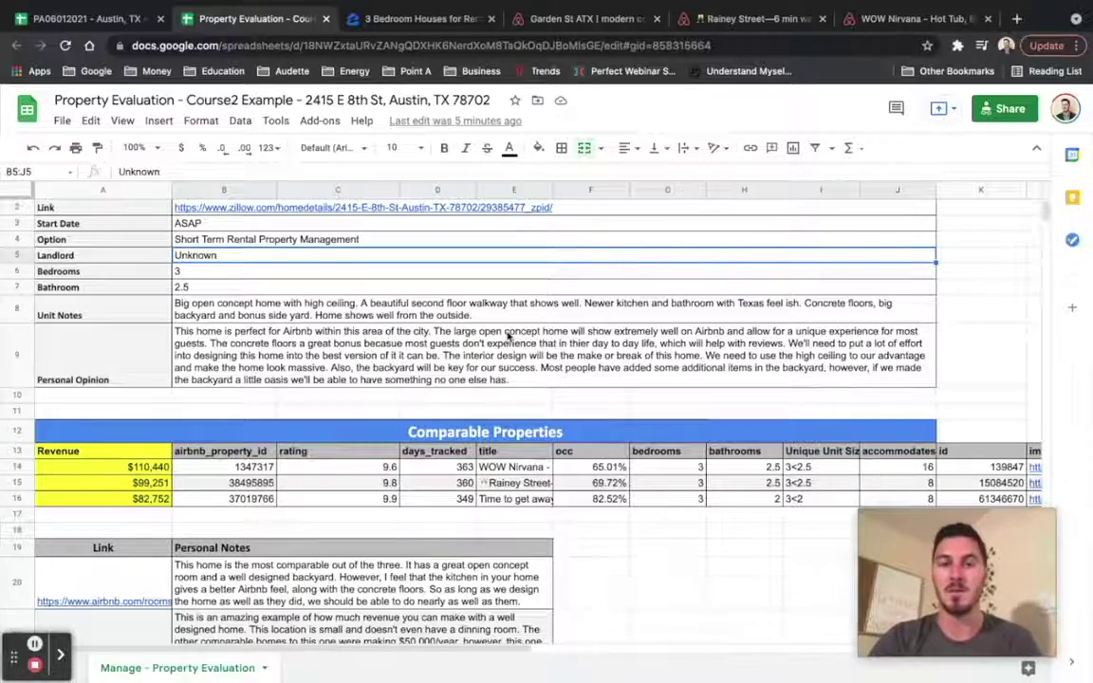
scroll(508, 334, "down", 3)
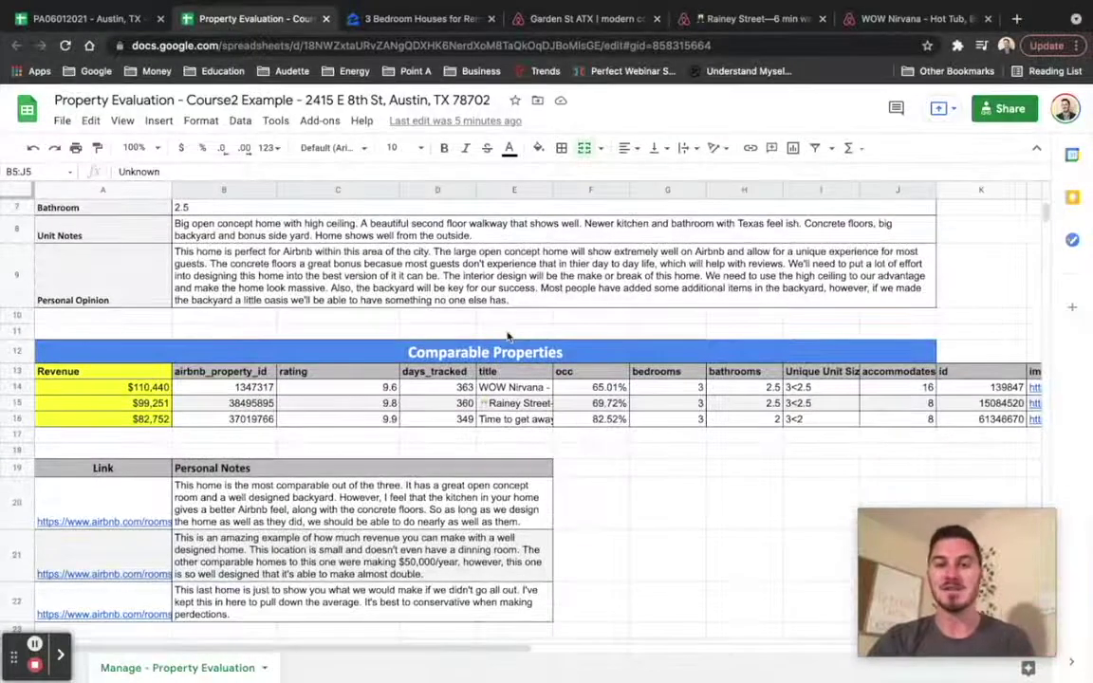
scroll(508, 334, "down", 2)
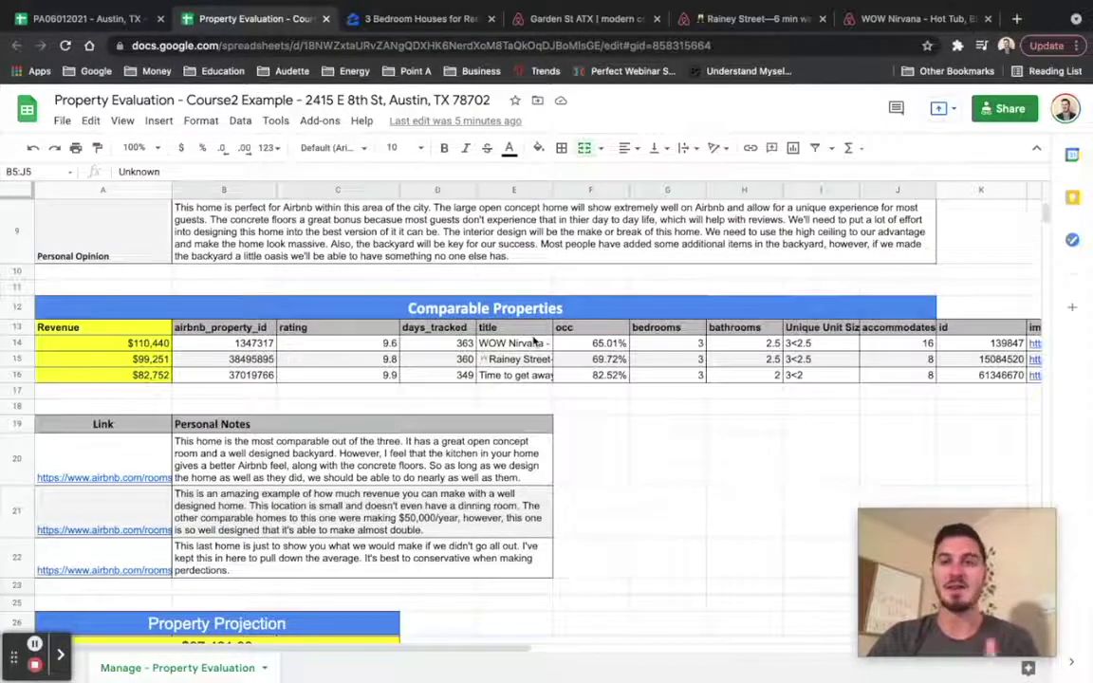
scroll(534, 340, "down", 3)
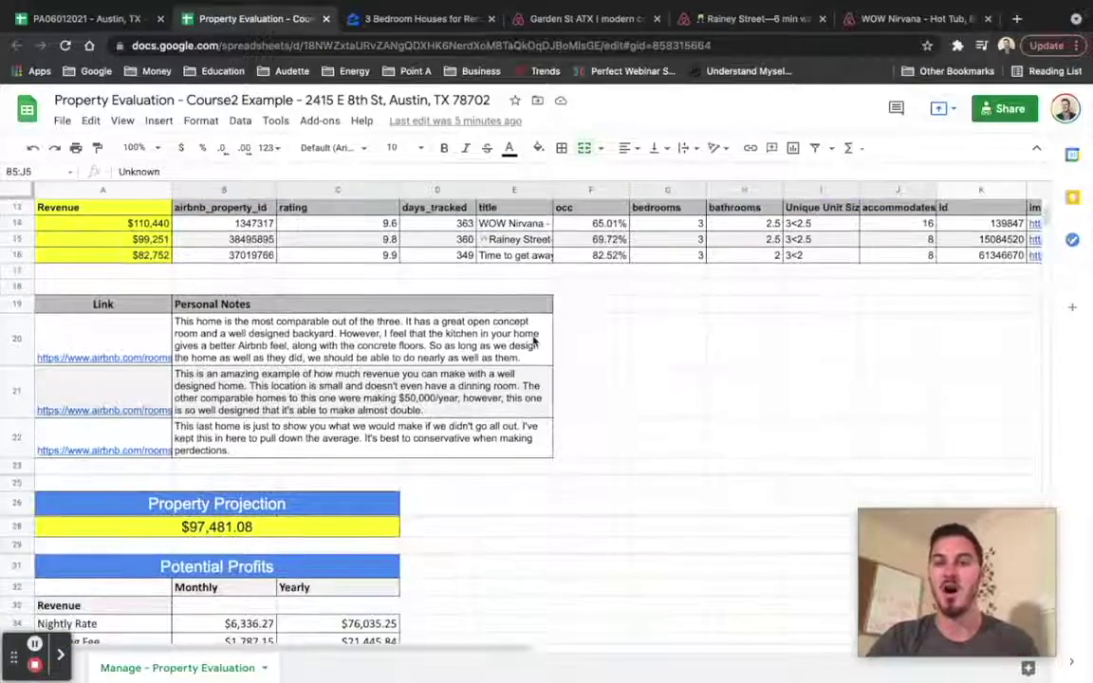
scroll(534, 339, "down", 3)
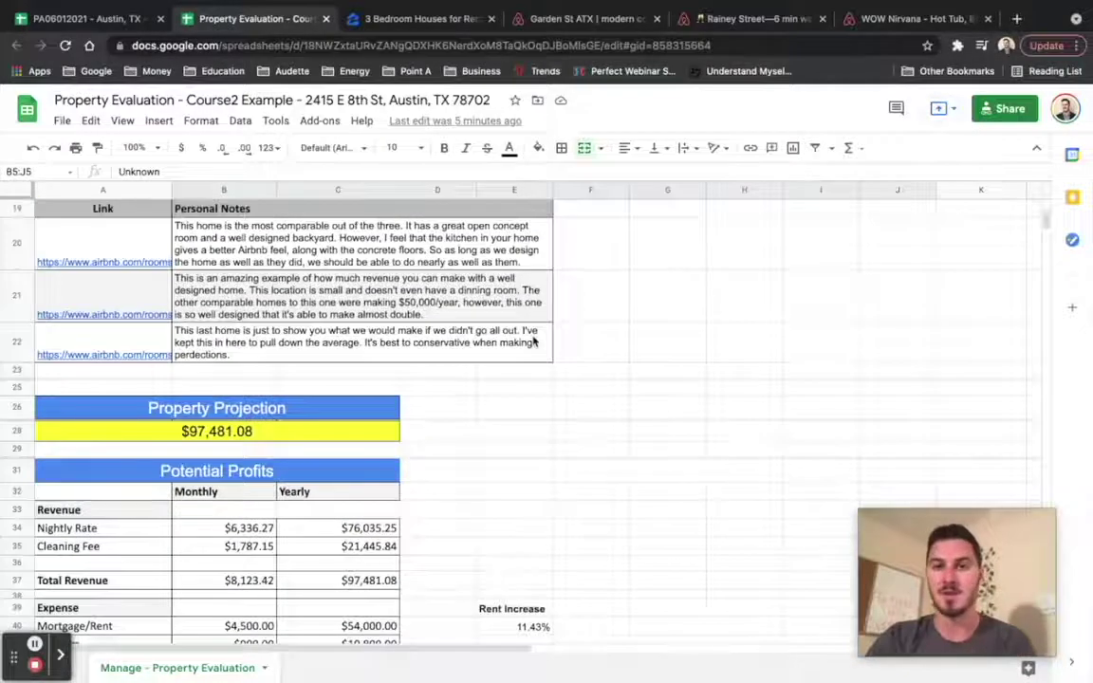
scroll(534, 339, "down", 2)
scroll(534, 339, "down", 2)
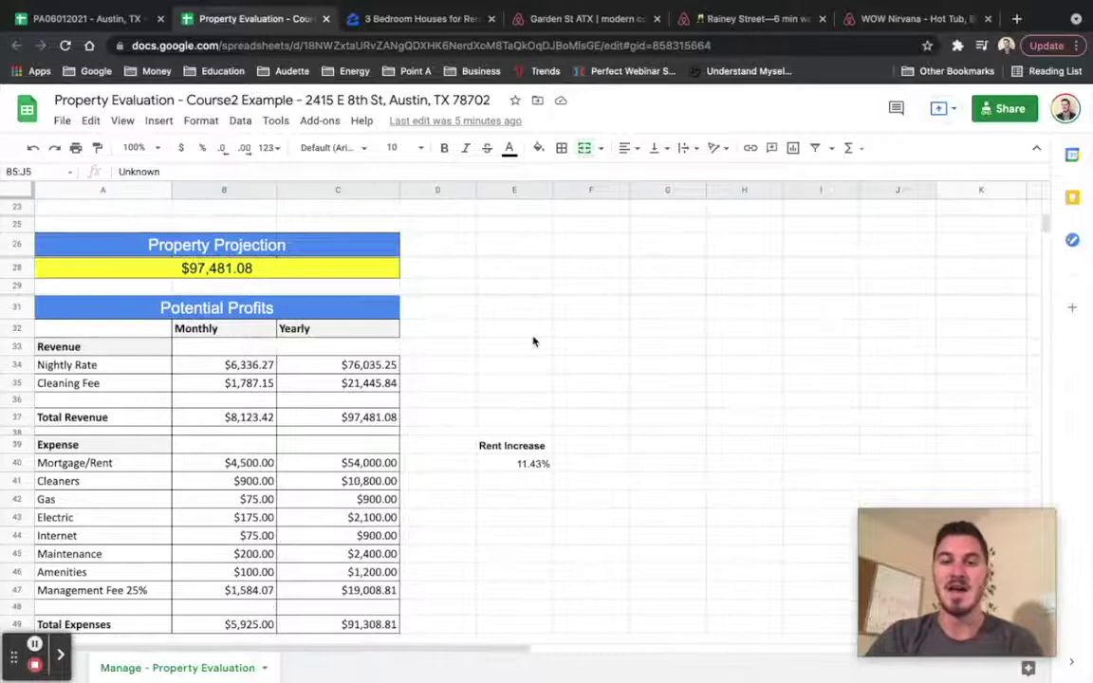
scroll(531, 398, "down", 2)
scroll(234, 562, "down", 2)
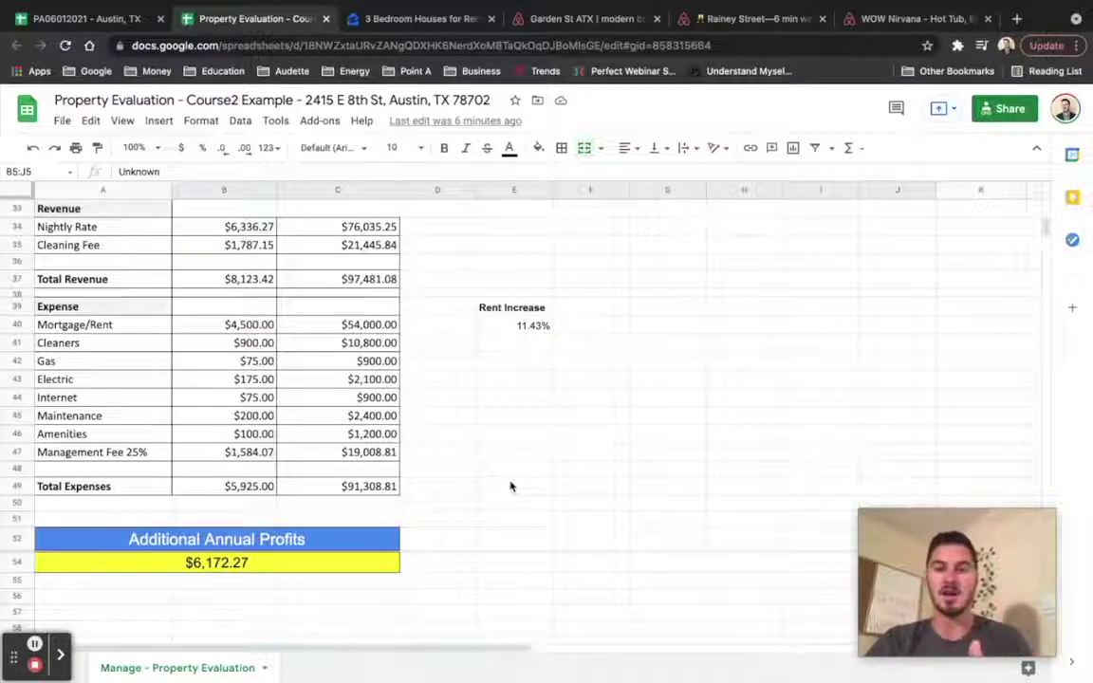
scroll(510, 487, "up", 12)
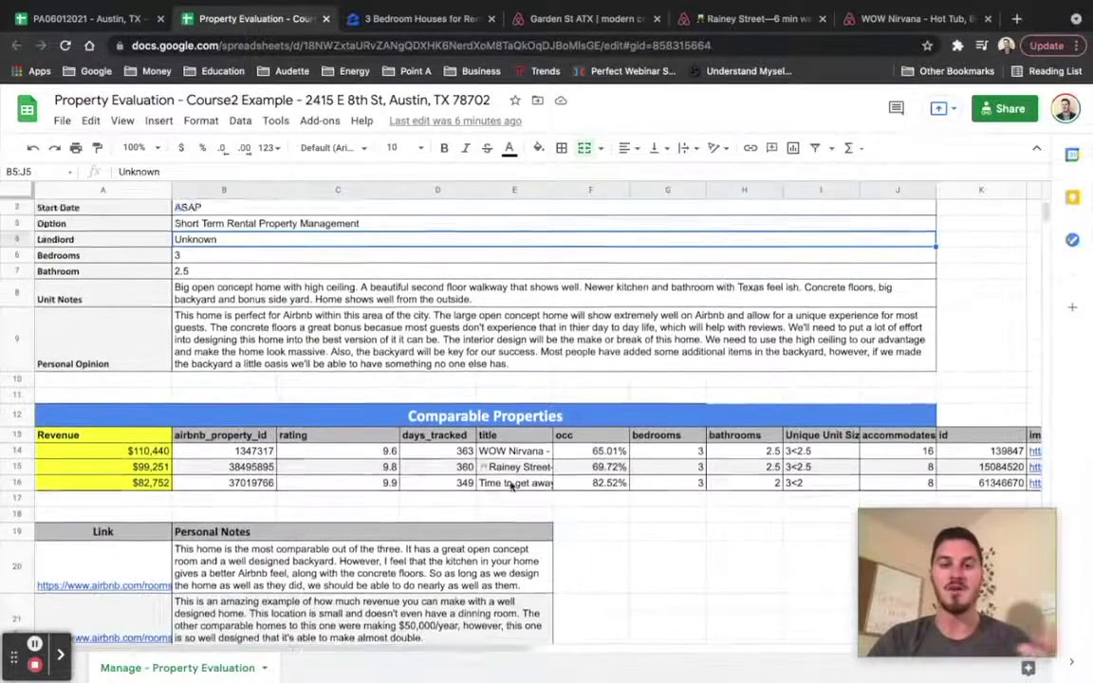
scroll(510, 487, "up", 1)
scroll(351, 377, "down", 3)
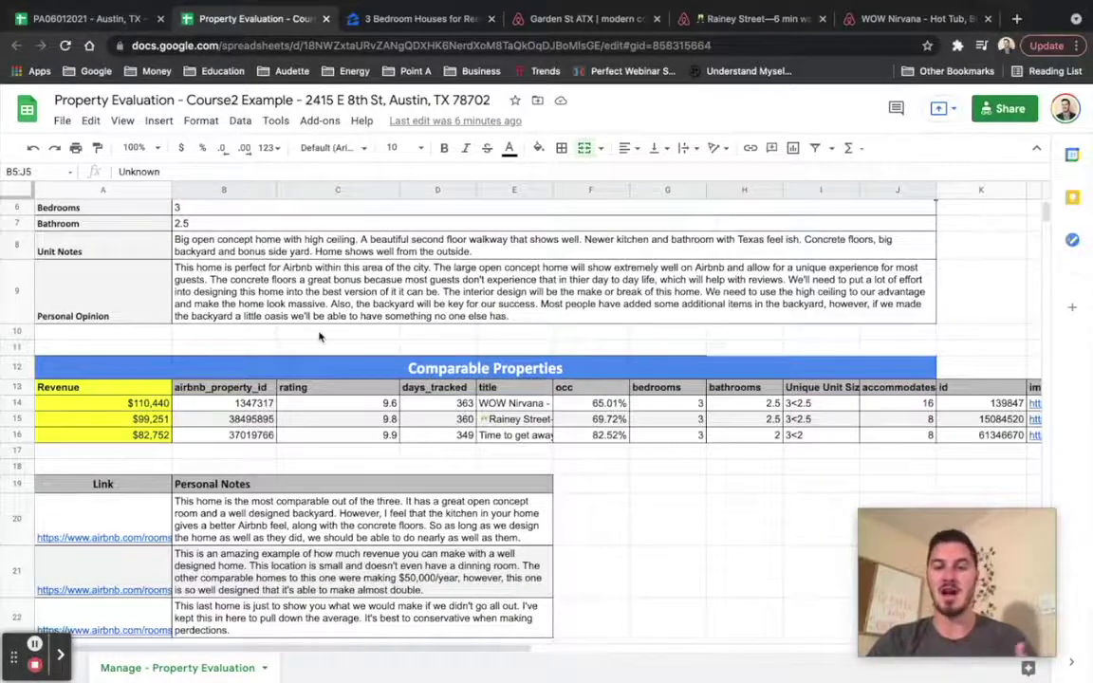
scroll(318, 336, "down", 3)
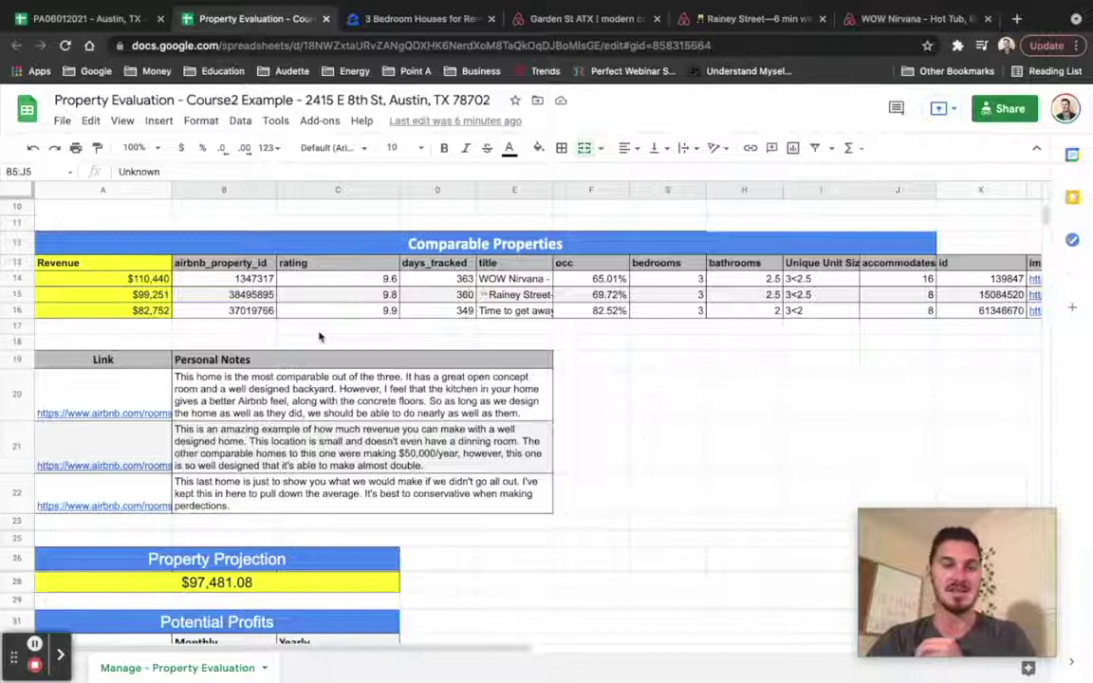
scroll(319, 337, "down", 1)
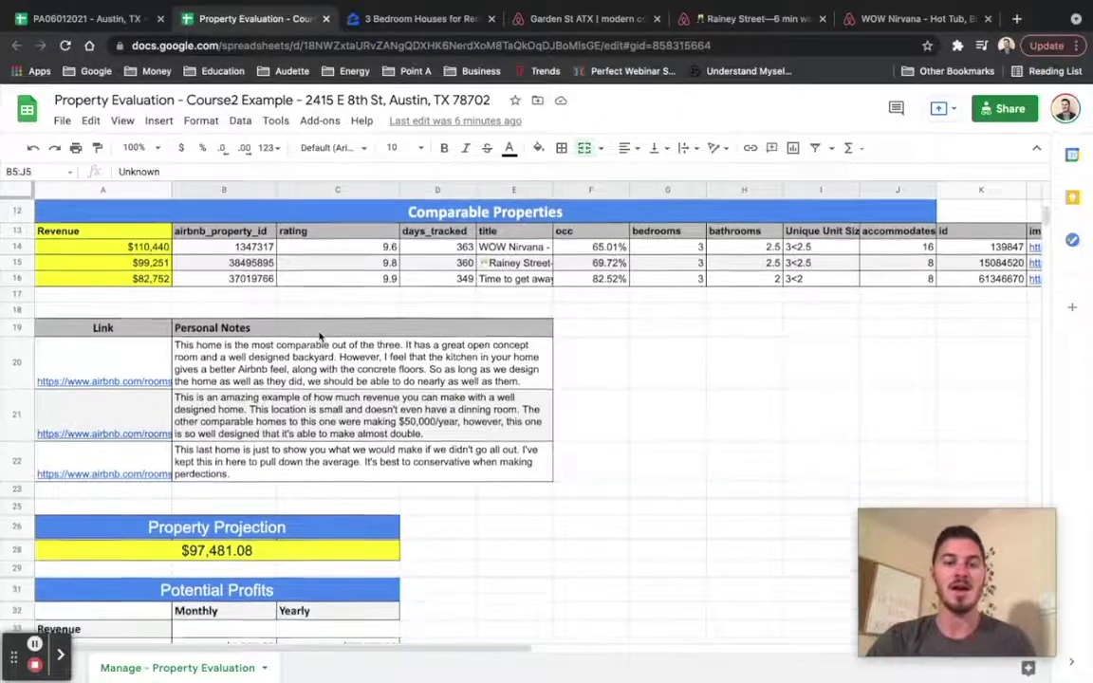
scroll(318, 337, "down", 2)
scroll(414, 379, "down", 3)
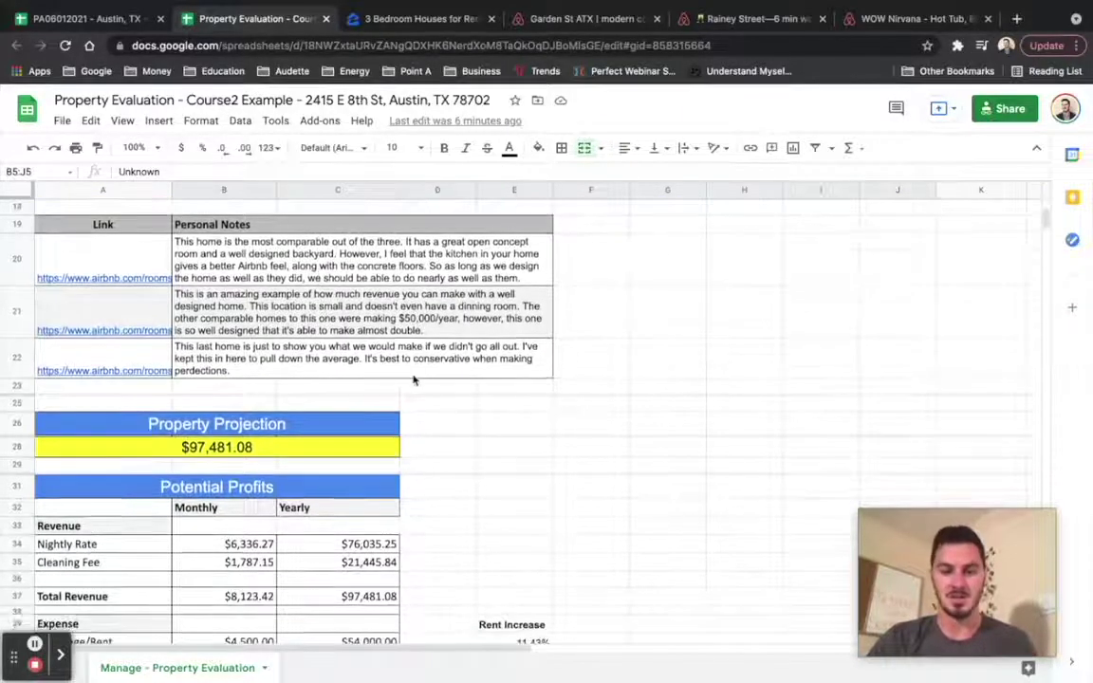
scroll(414, 380, "down", 5)
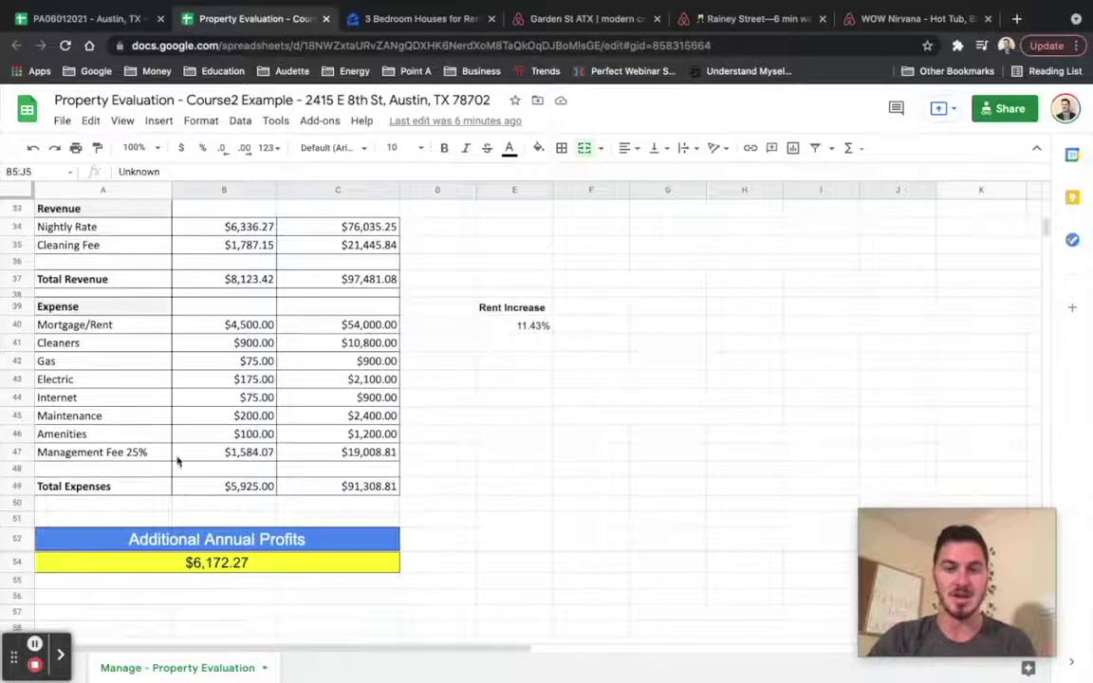
left_click_drag(153, 453, 317, 453)
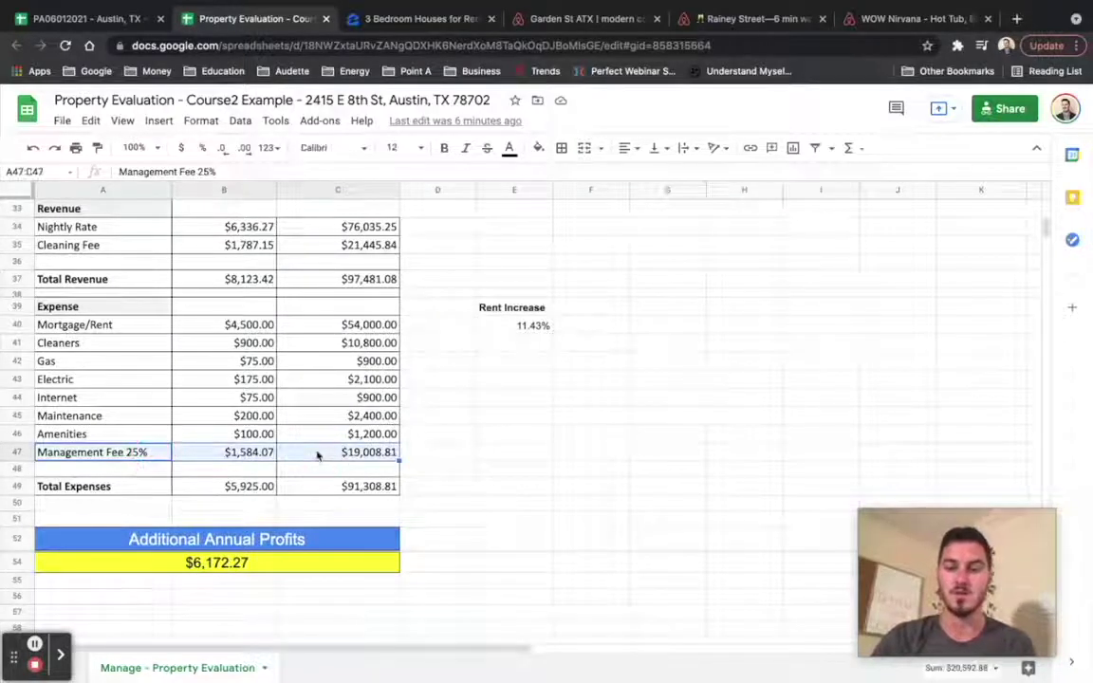
key("Delete")
left_click(469, 362)
Change the Cleaners cost in B41 to =(6*150)*.6, 60% of the original
left_click(382, 346)
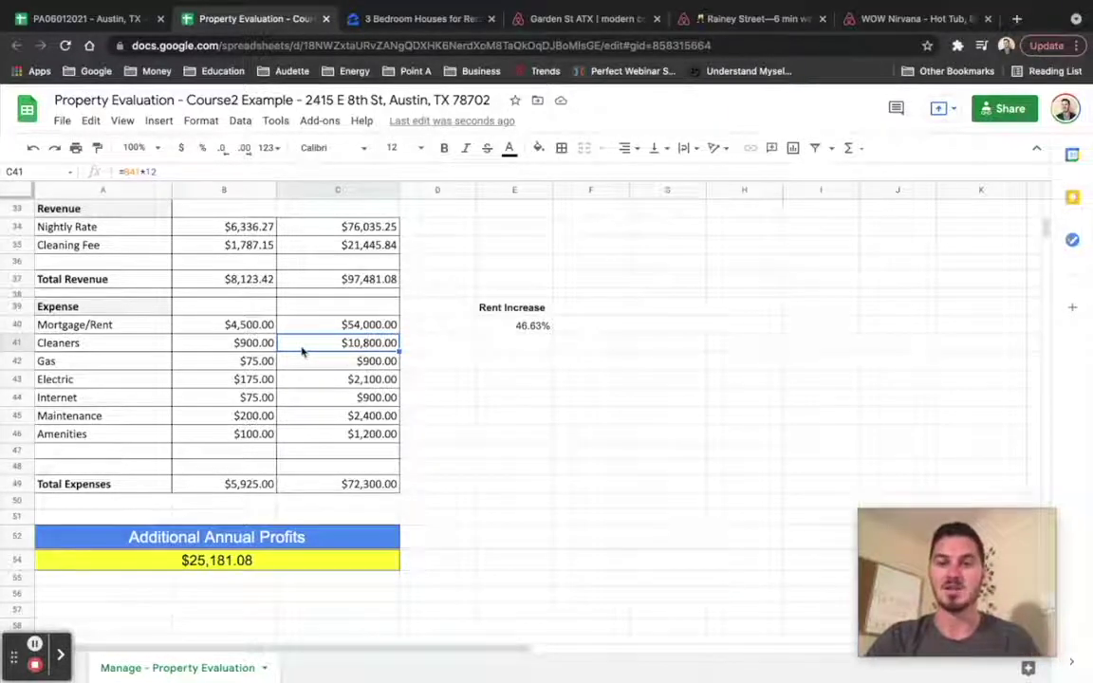
left_click(248, 347)
double_click(239, 345)
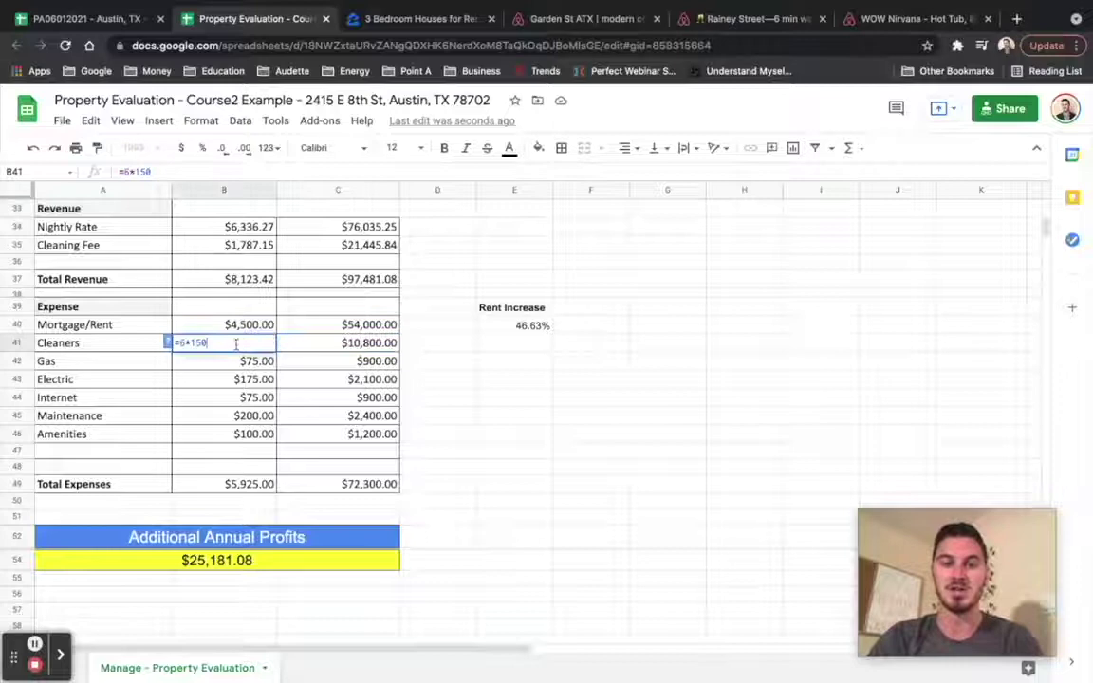
type(")")
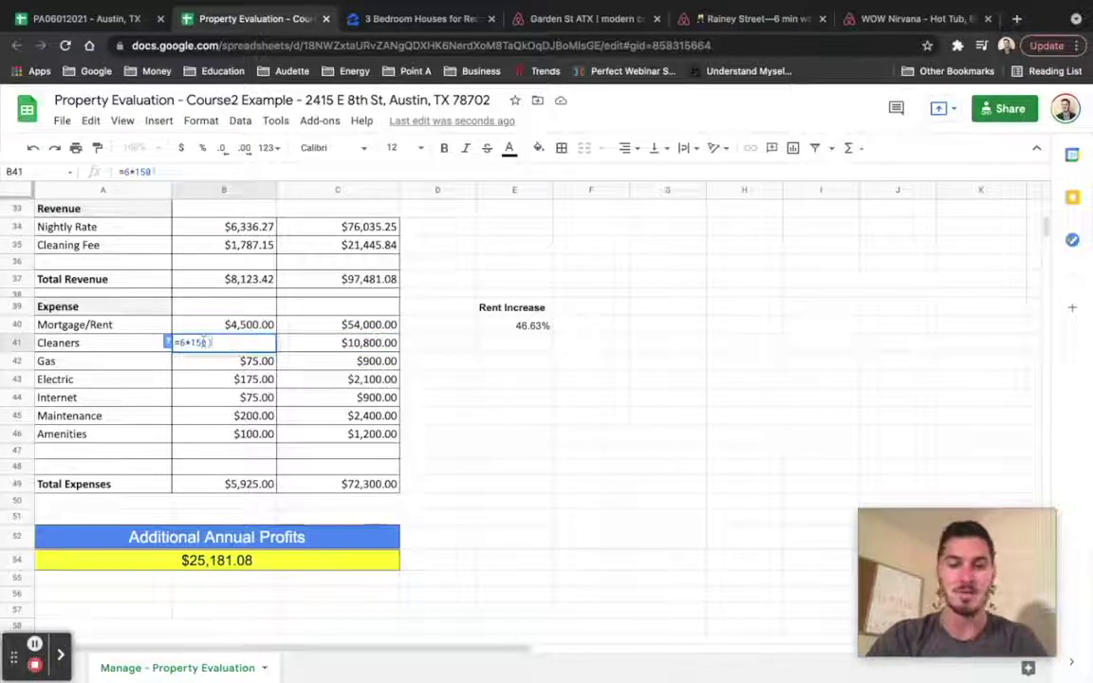
left_click(178, 343)
type("(")
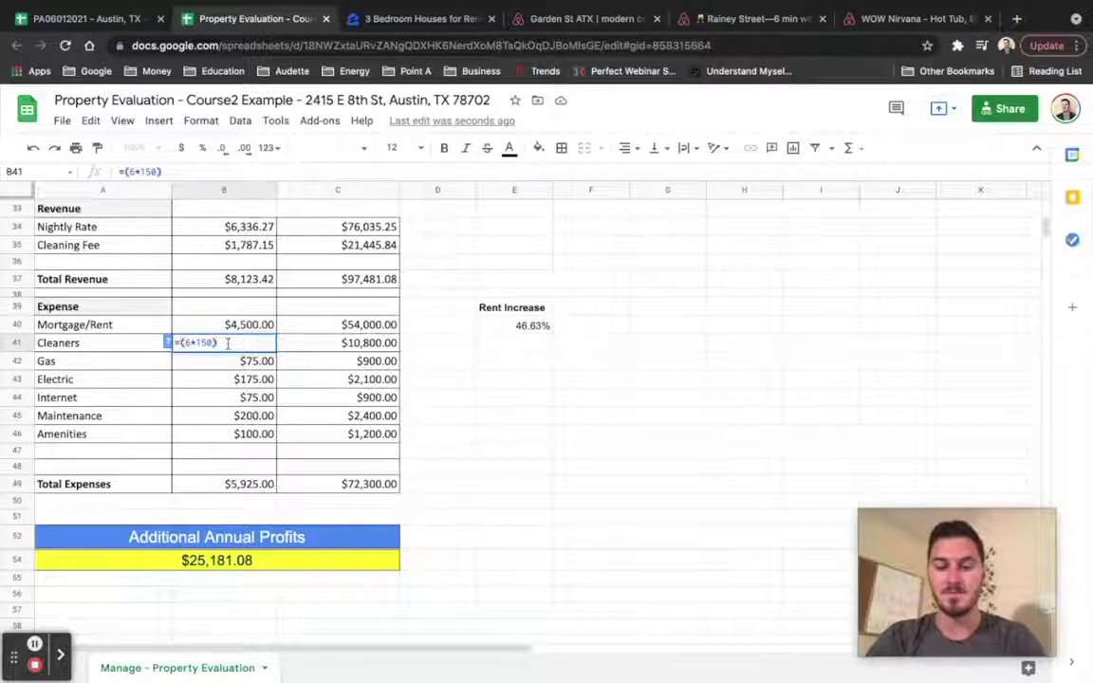
left_click(228, 344)
type("*")
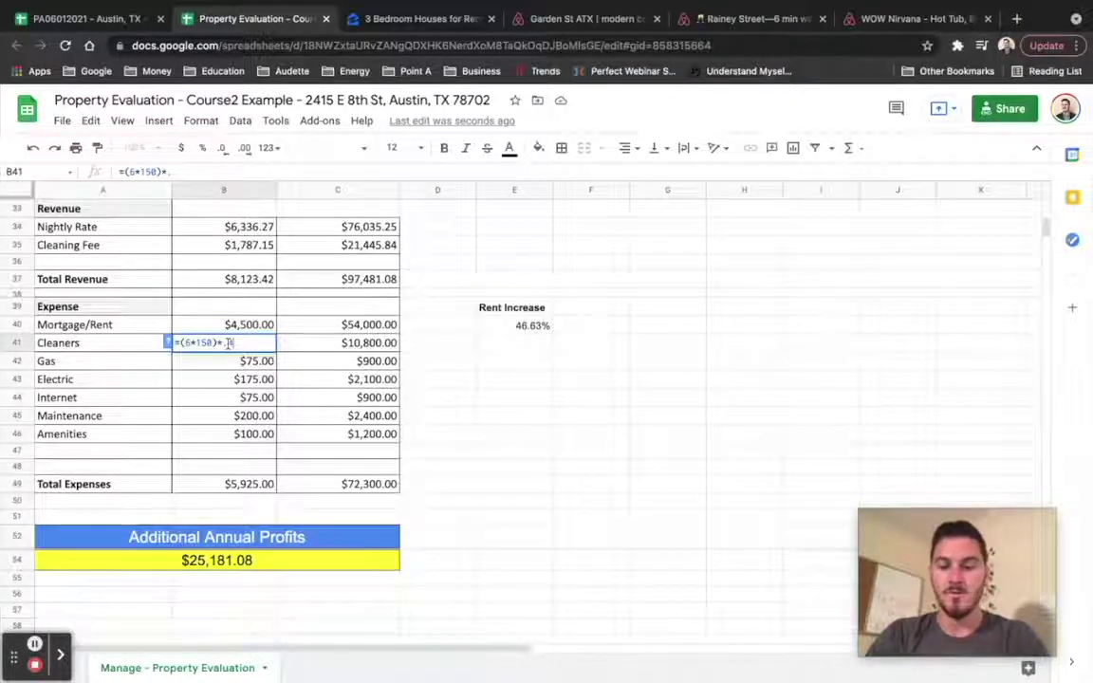
type(".4")
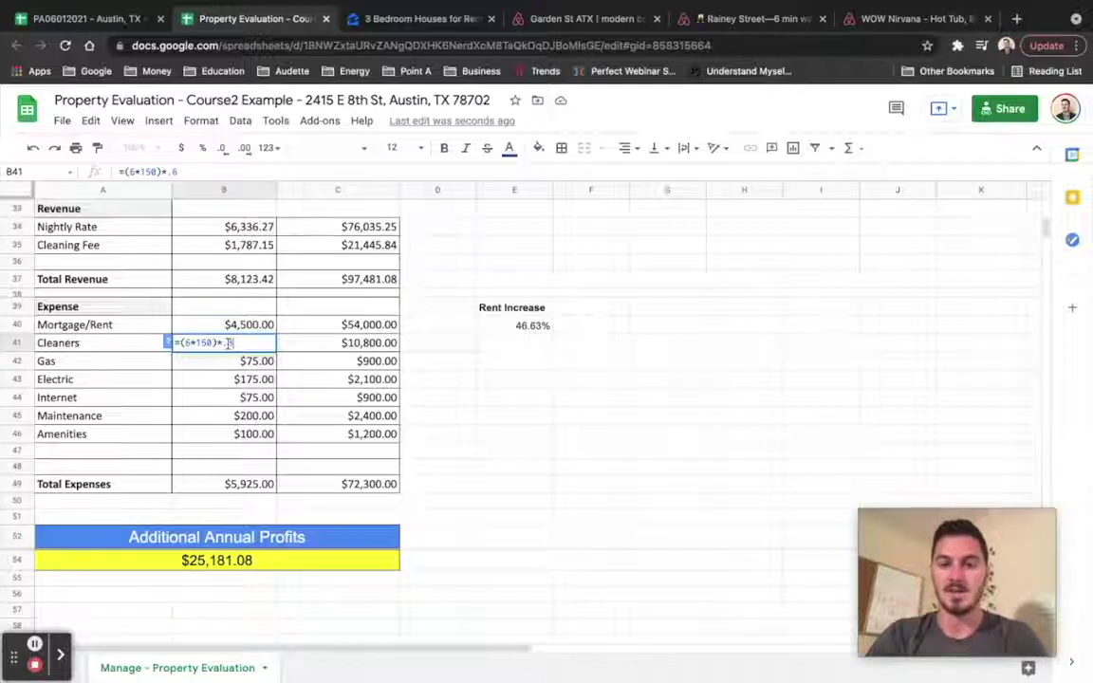
key("BackSpace")
type("6")
key("Return")
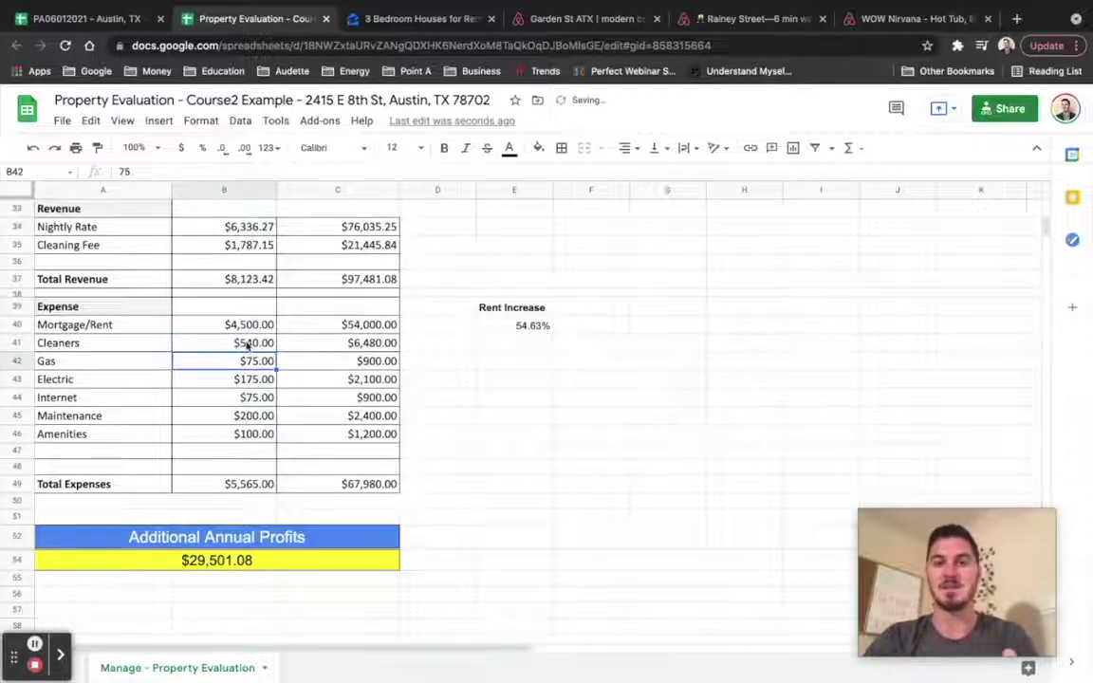
left_click(247, 345)
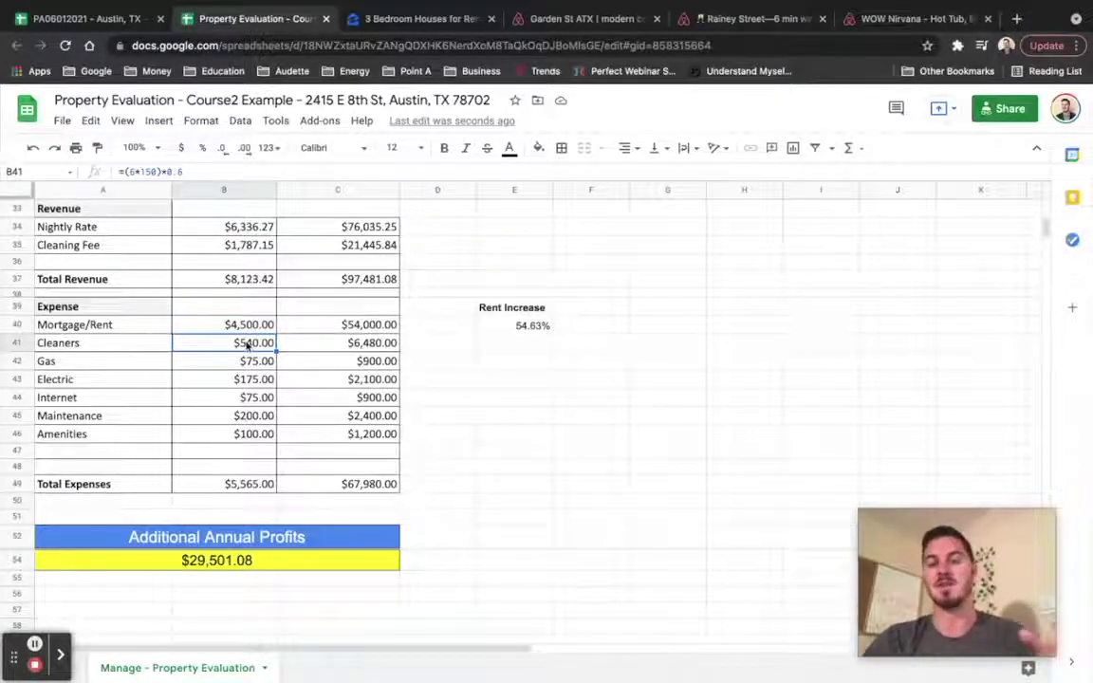
Review the Mortgage/Rent amount, Property Projection average and Additional Annual Profits formulas
left_click(403, 355)
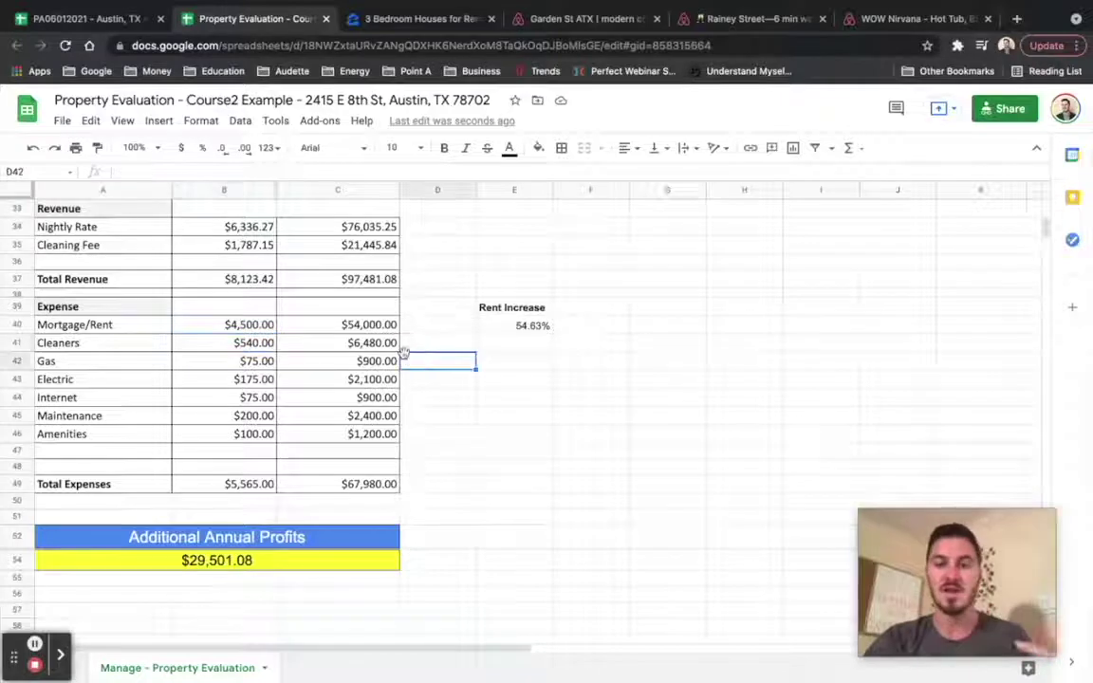
left_click(405, 347)
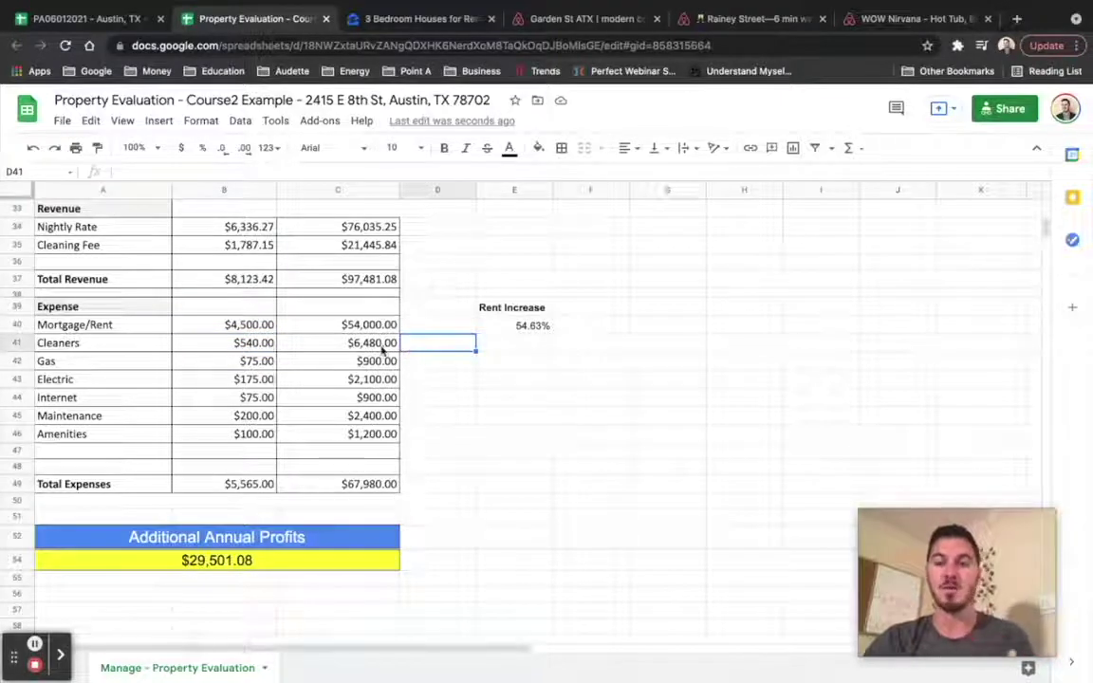
left_click(249, 325)
scroll(252, 326, "up", 2)
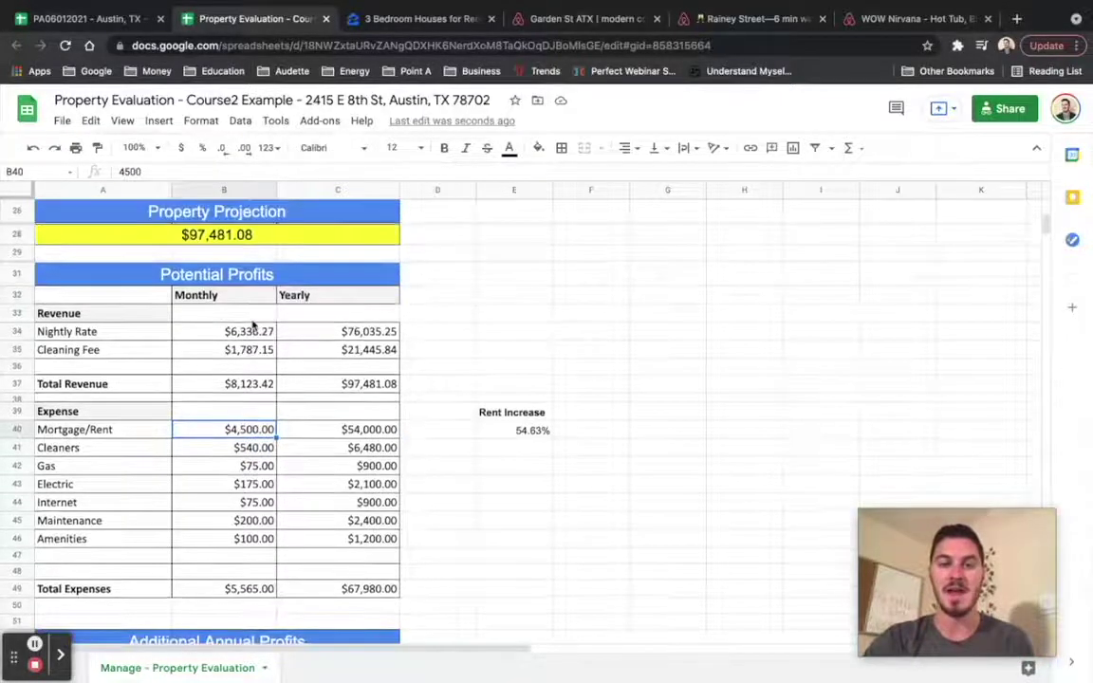
scroll(252, 326, "up", 1)
left_click(251, 274)
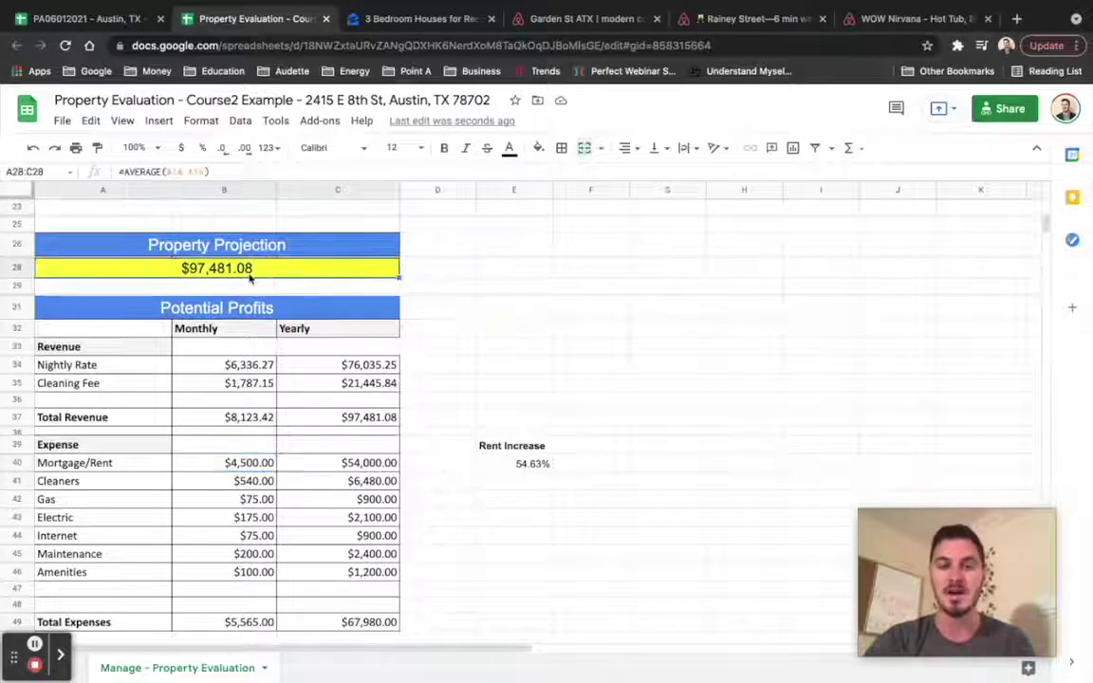
scroll(412, 424, "down", 5)
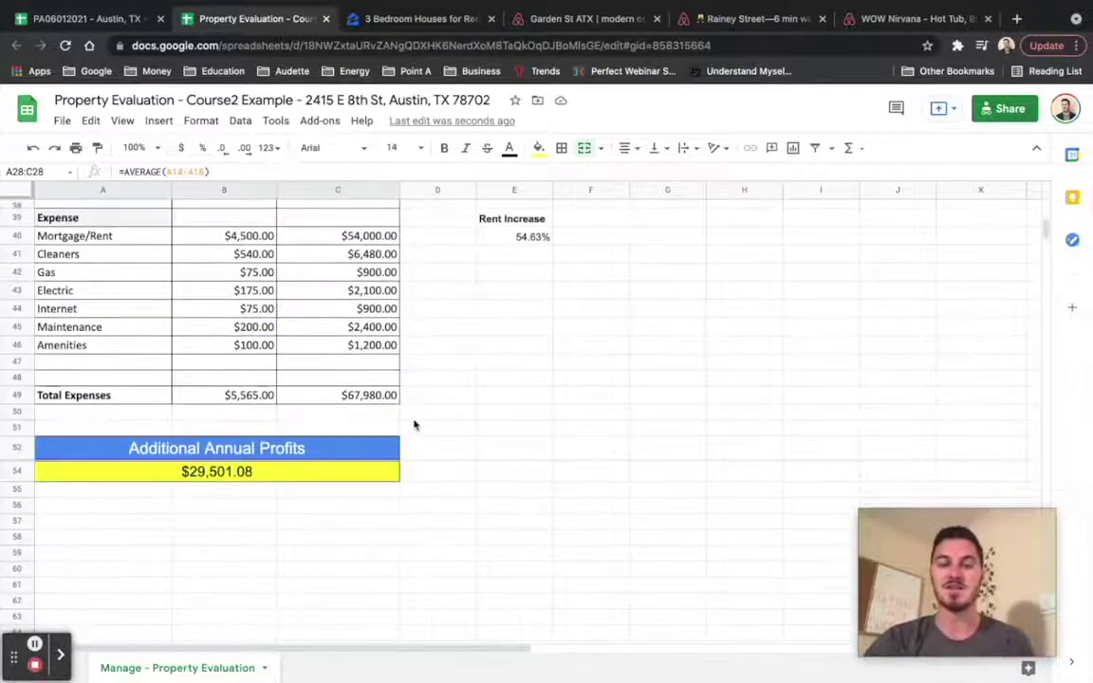
left_click(260, 477)
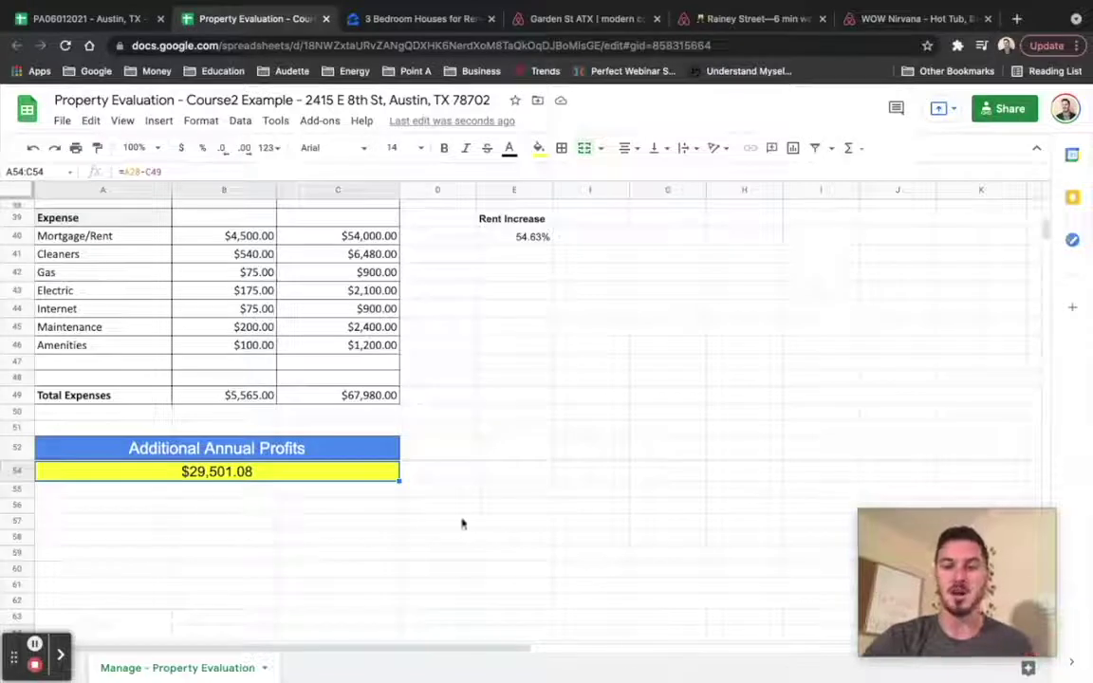
Highlight the expense labels and the profit total, then bring up the Zillow 3-bedroom search
scroll(462, 524, "up", 1)
scroll(462, 524, "up", 3)
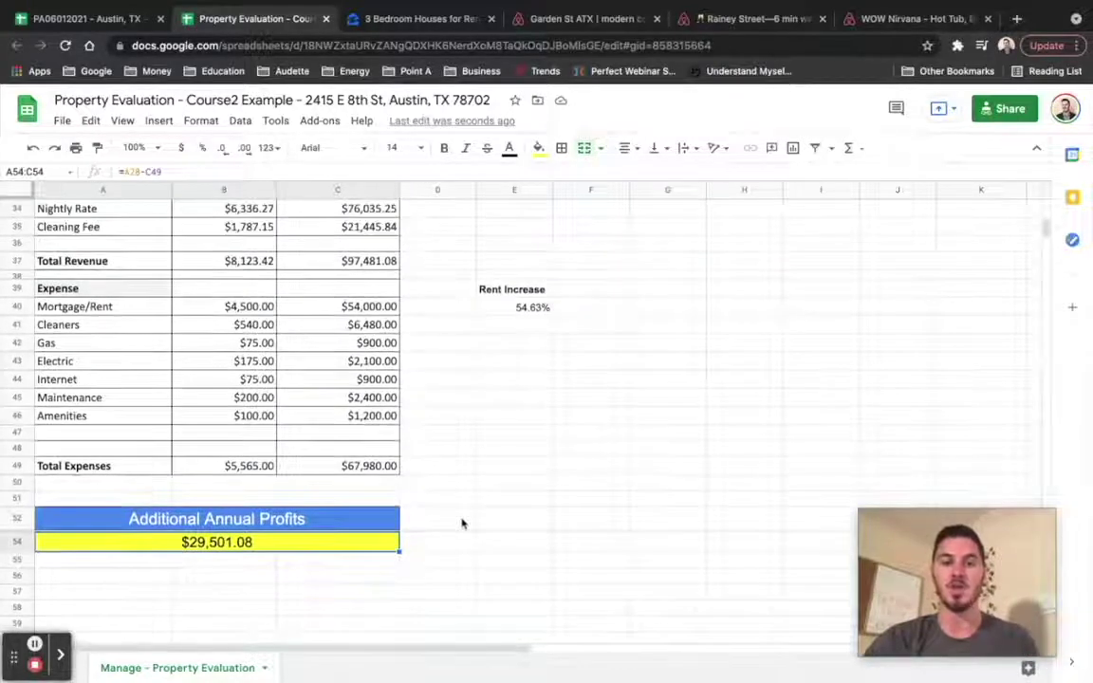
left_click_drag(91, 303, 93, 416)
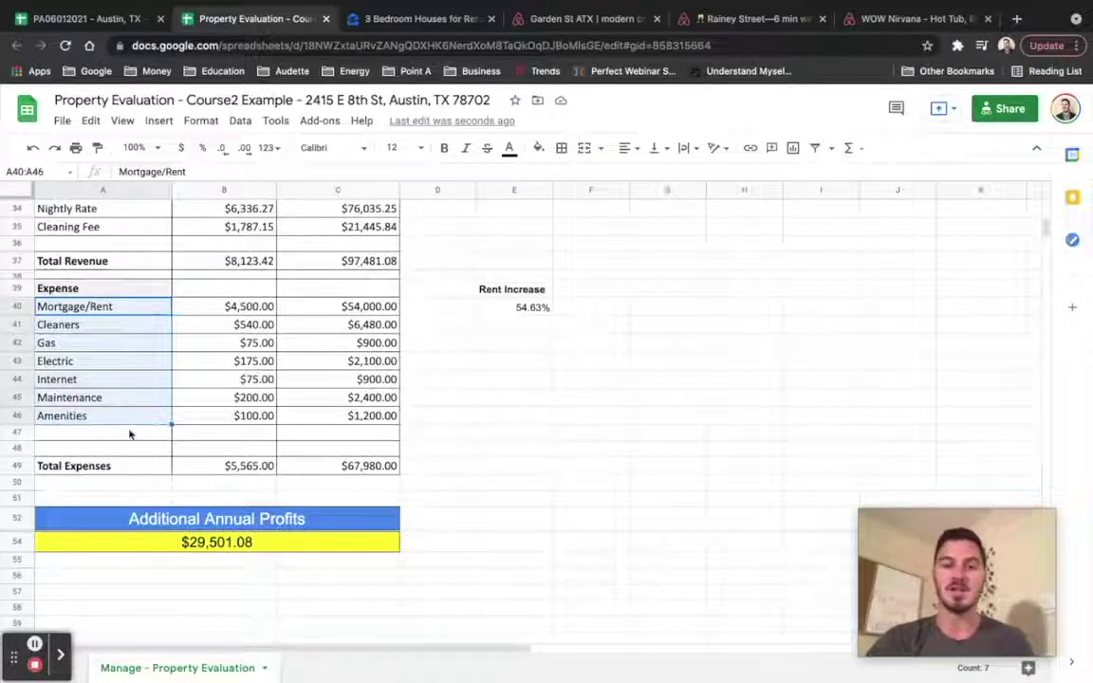
left_click(132, 432)
scroll(284, 426, "up", 1)
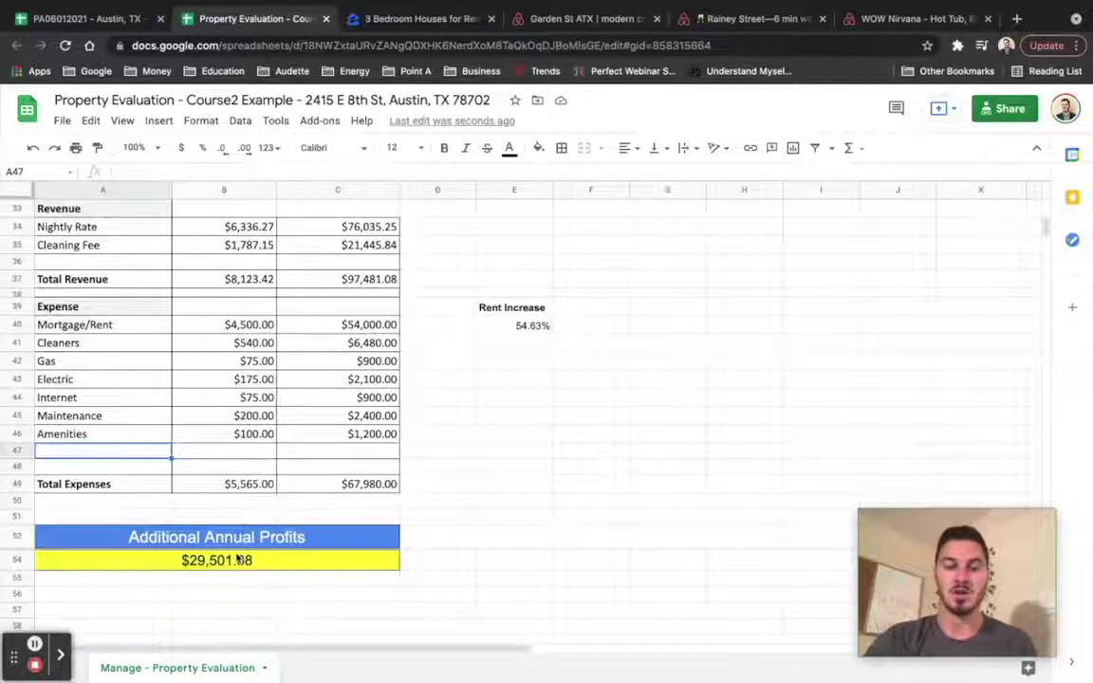
left_click(194, 565)
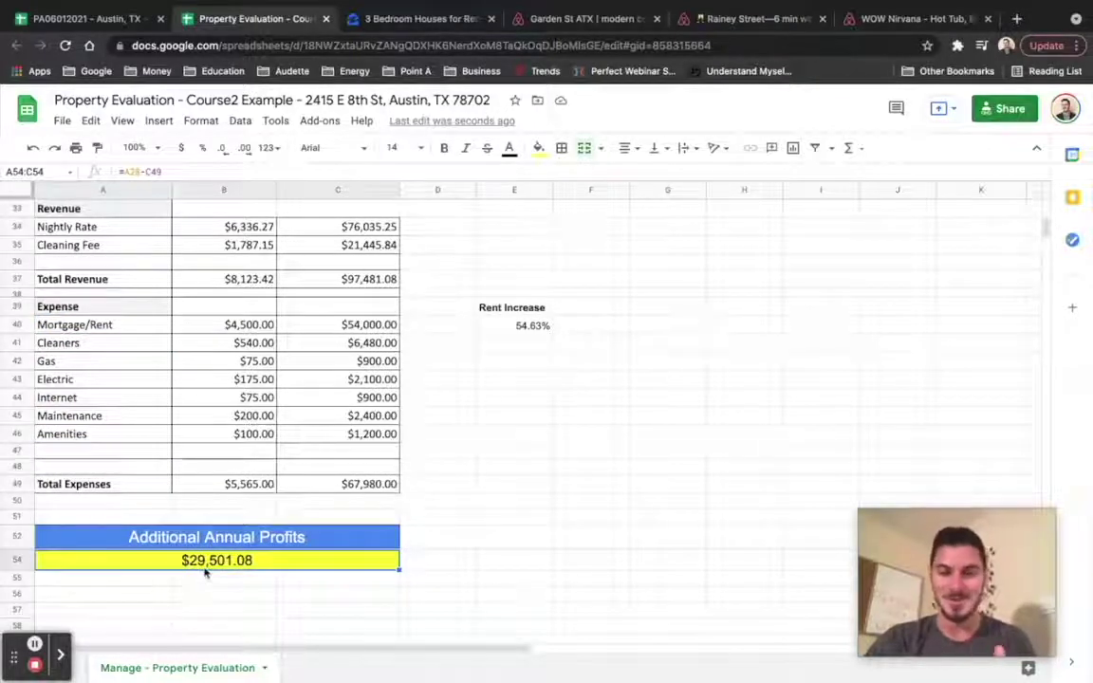
left_click(415, 25)
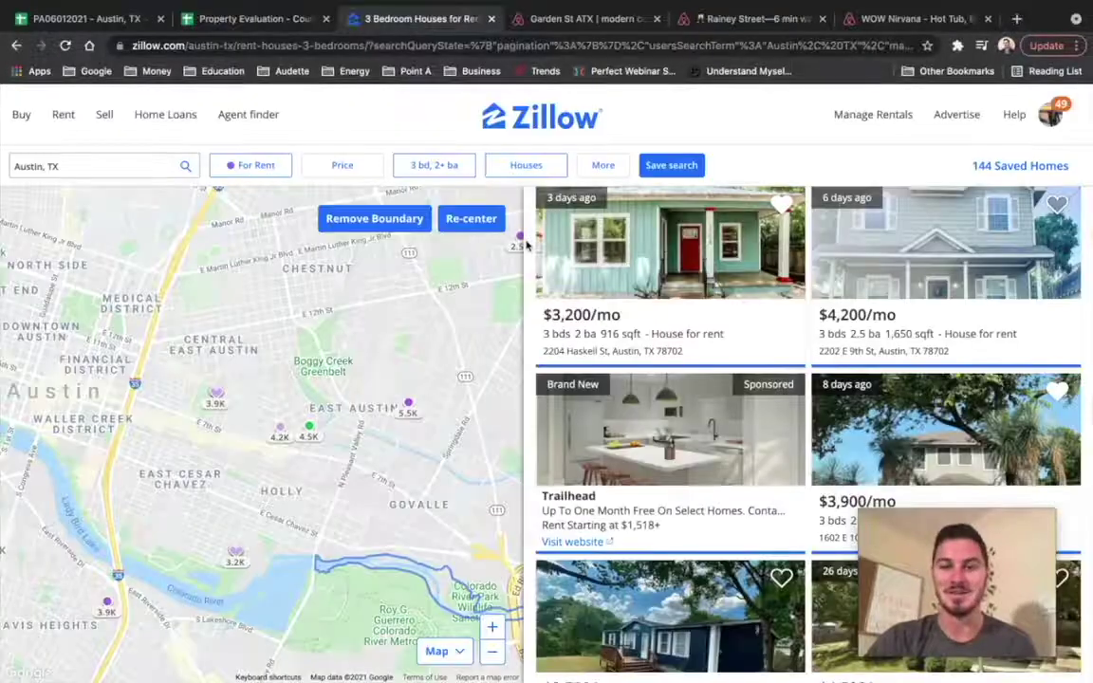
Browse the Garden St ATX, Rainey Street and WOW Nirvana Airbnb photos, then return to the sheet
left_click(575, 27)
left_click(731, 26)
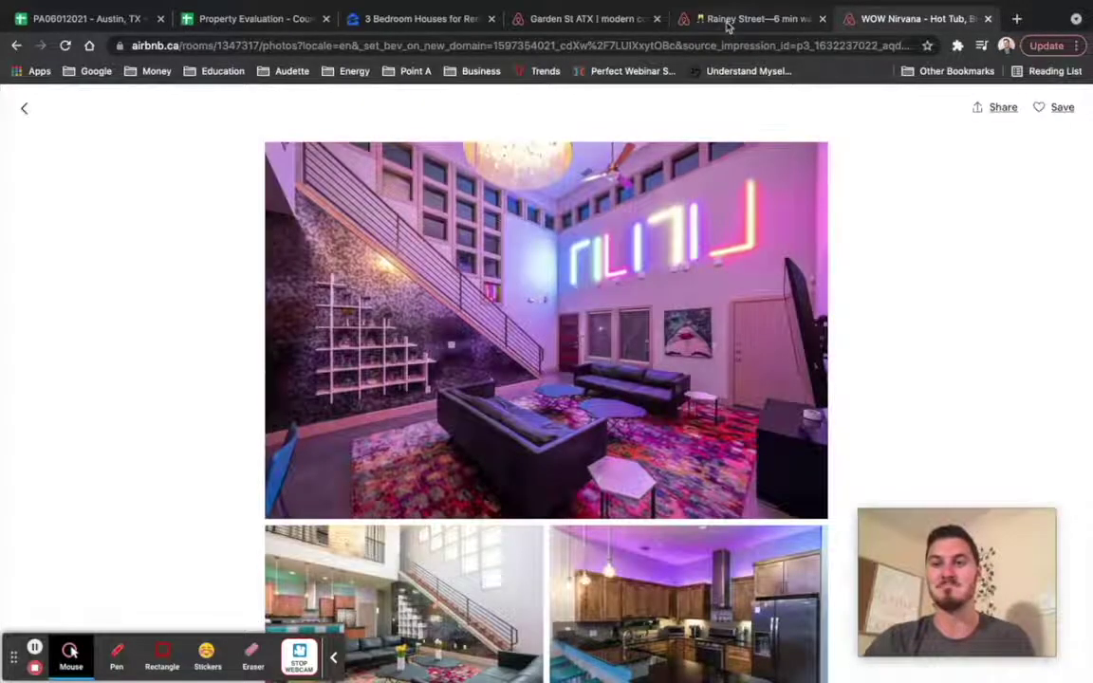
left_click(728, 20)
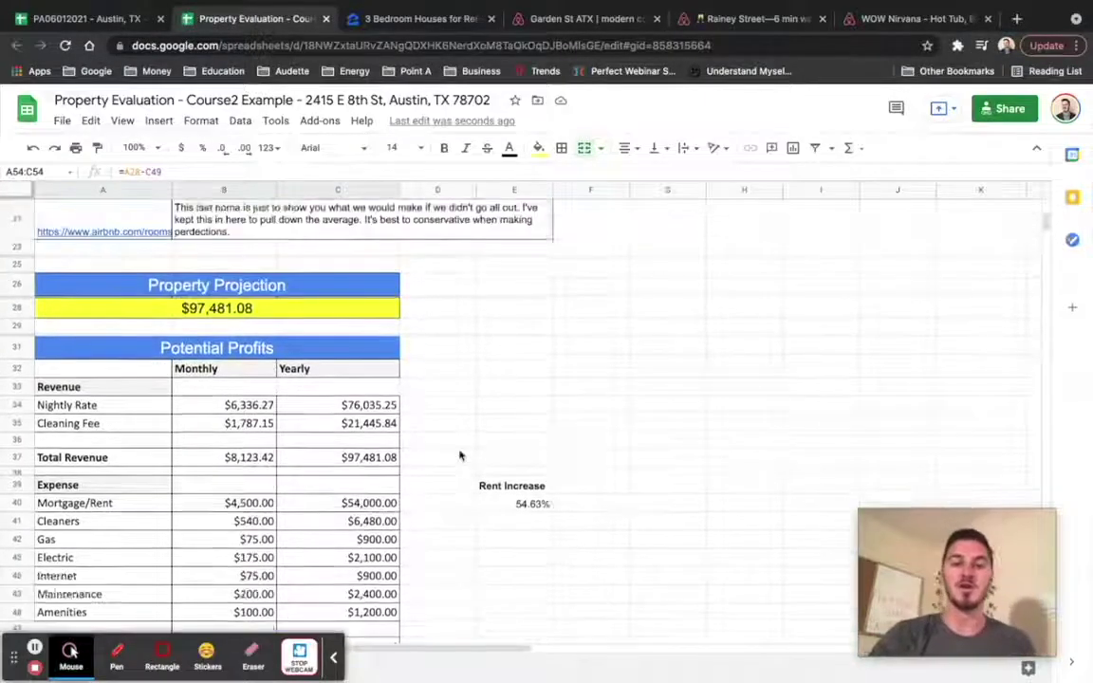
scroll(321, 360, "up", 2)
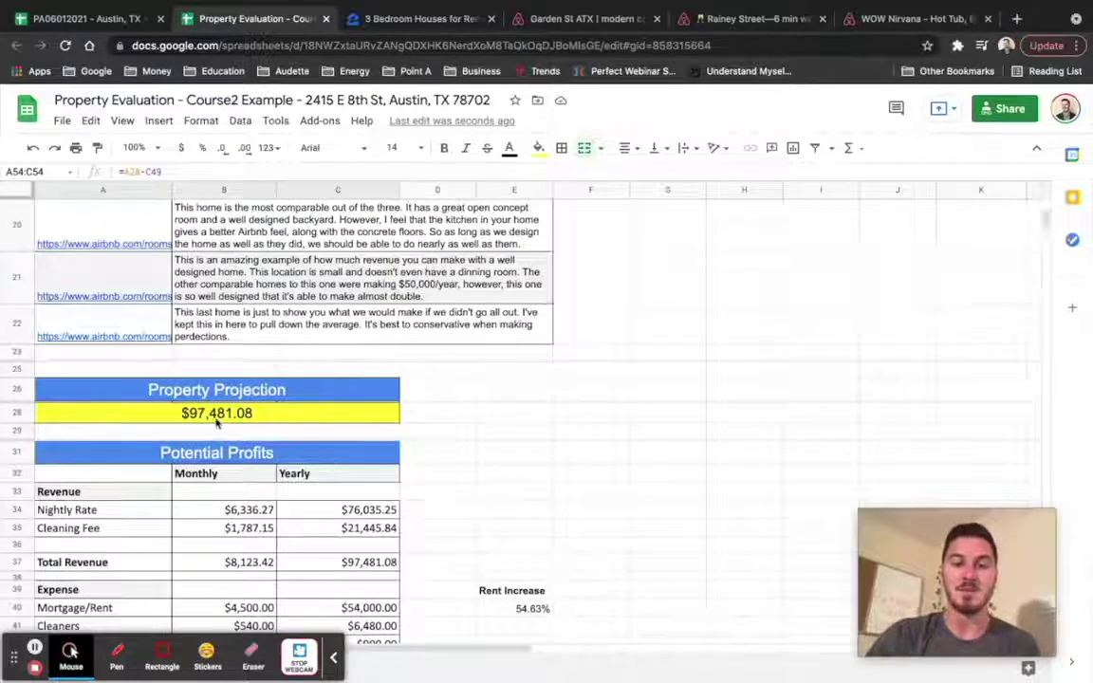
scroll(216, 424, "up", 2)
left_click(151, 223)
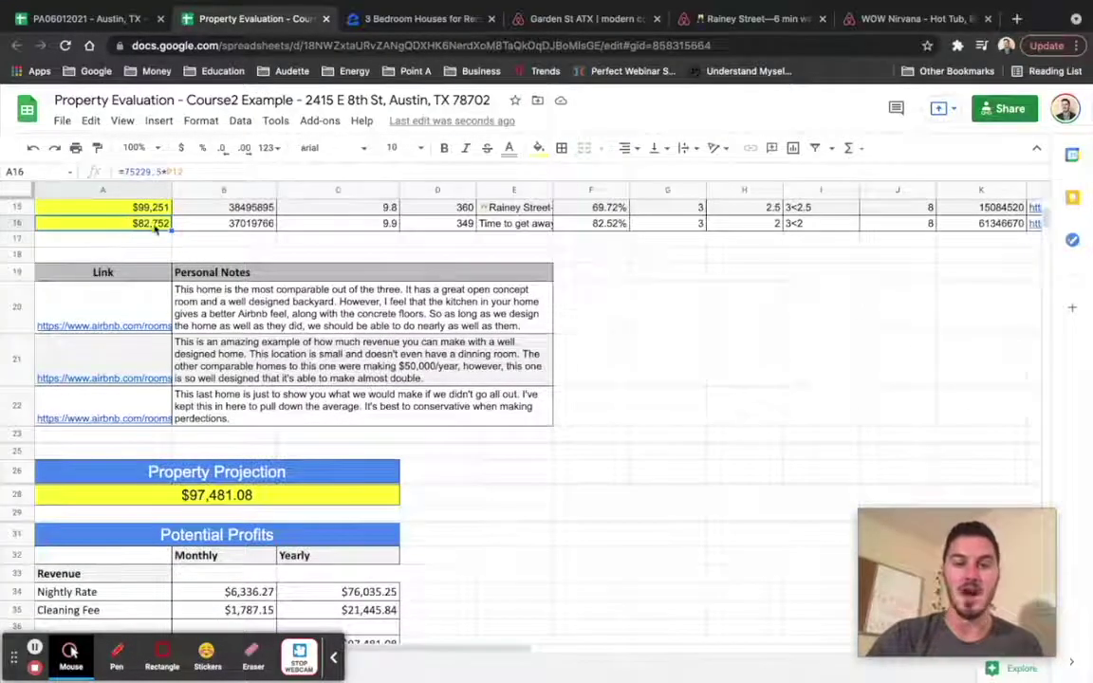
left_click(216, 495)
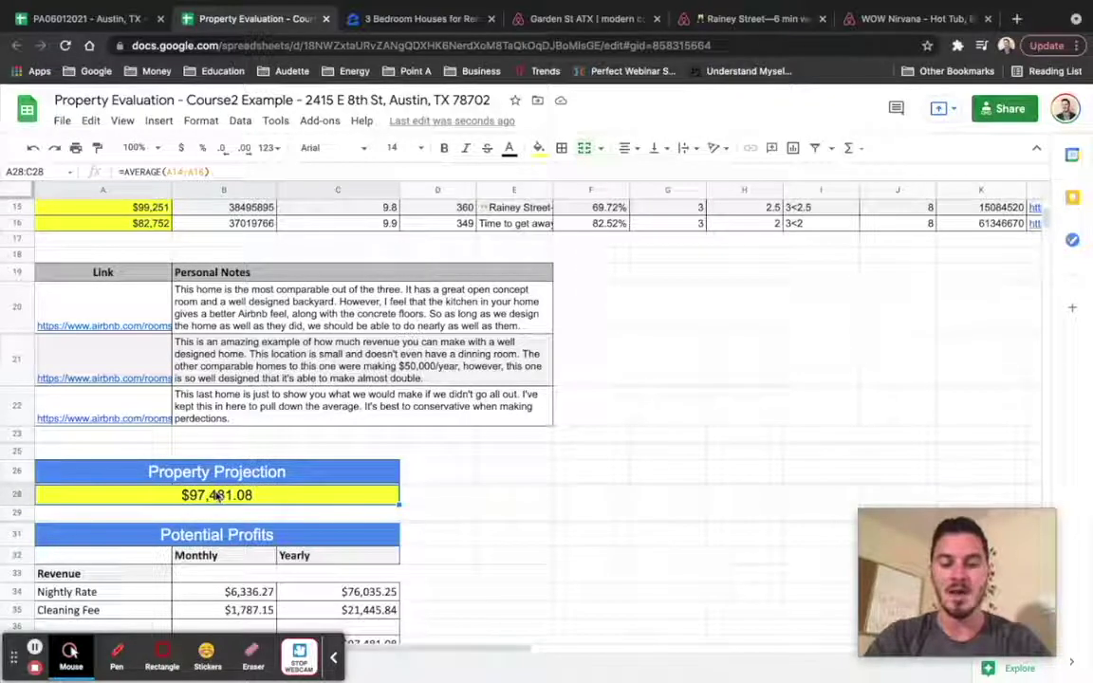
type("82000")
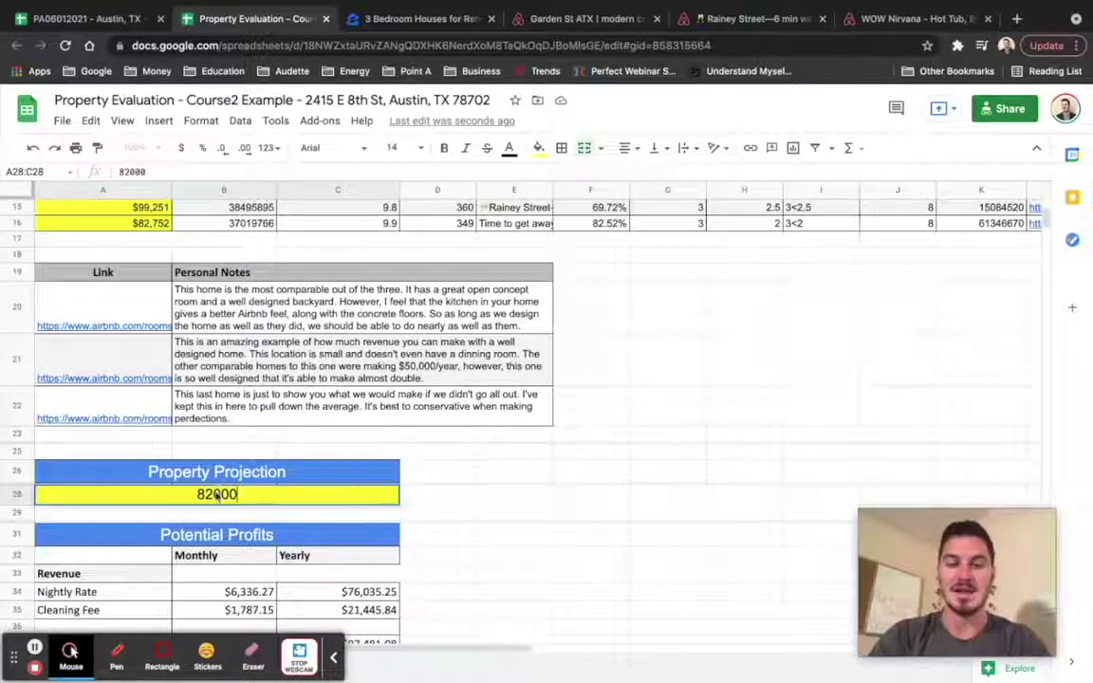
key("Return")
scroll(426, 583, "down", 6)
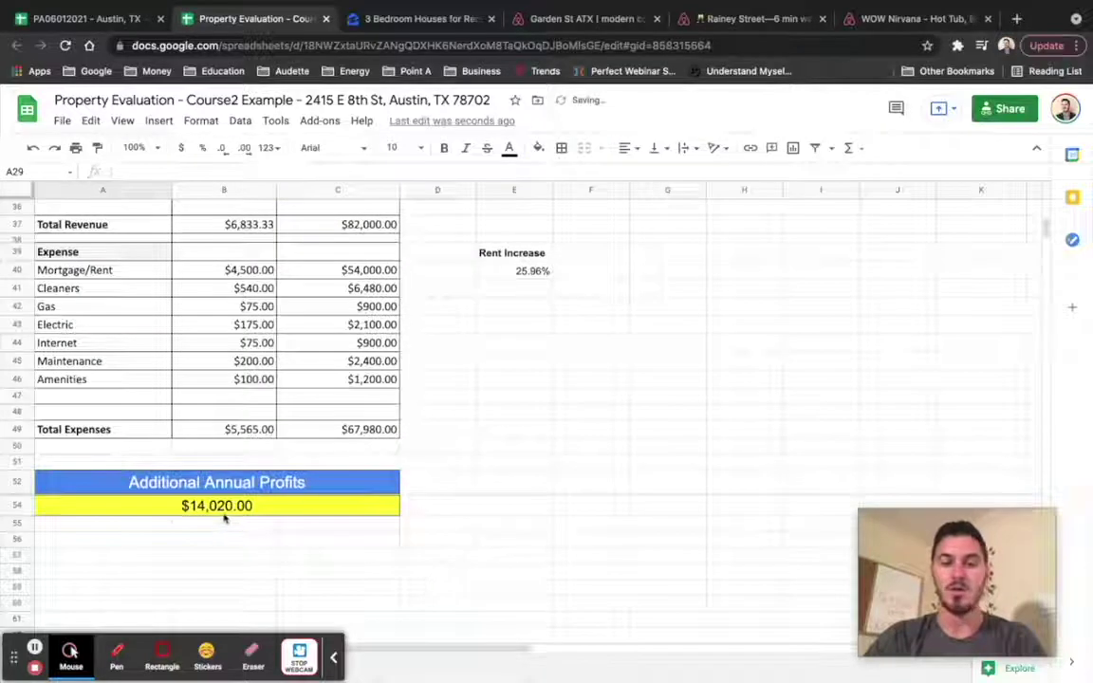
left_click(225, 515)
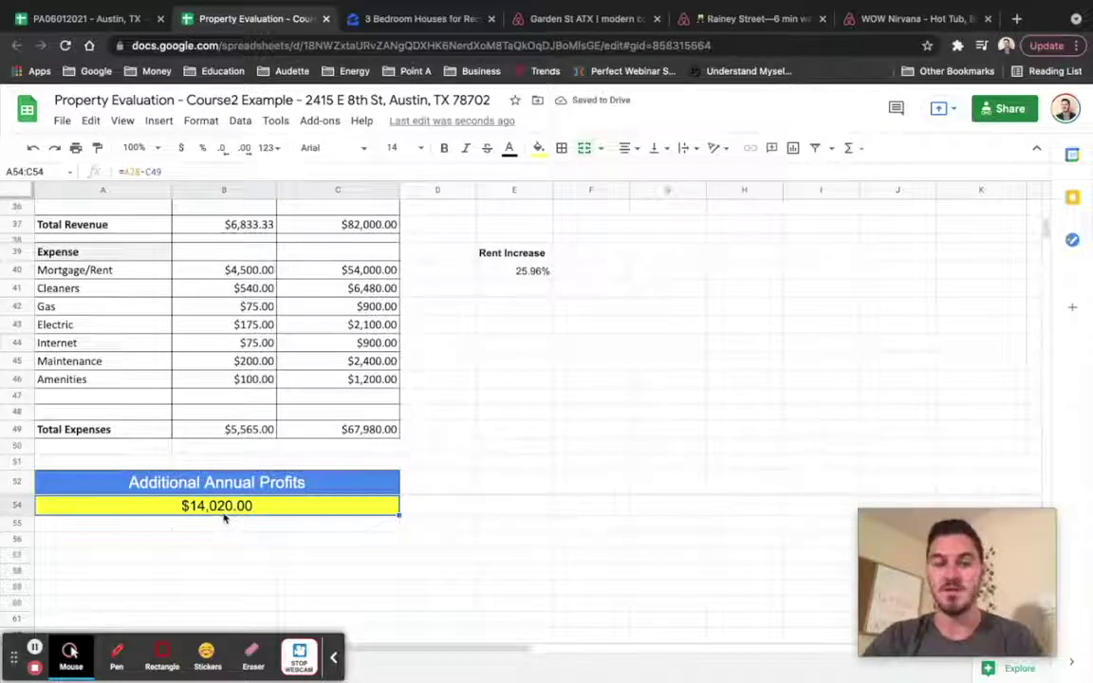
key("ctrl+z")
scroll(225, 517, "down", 2)
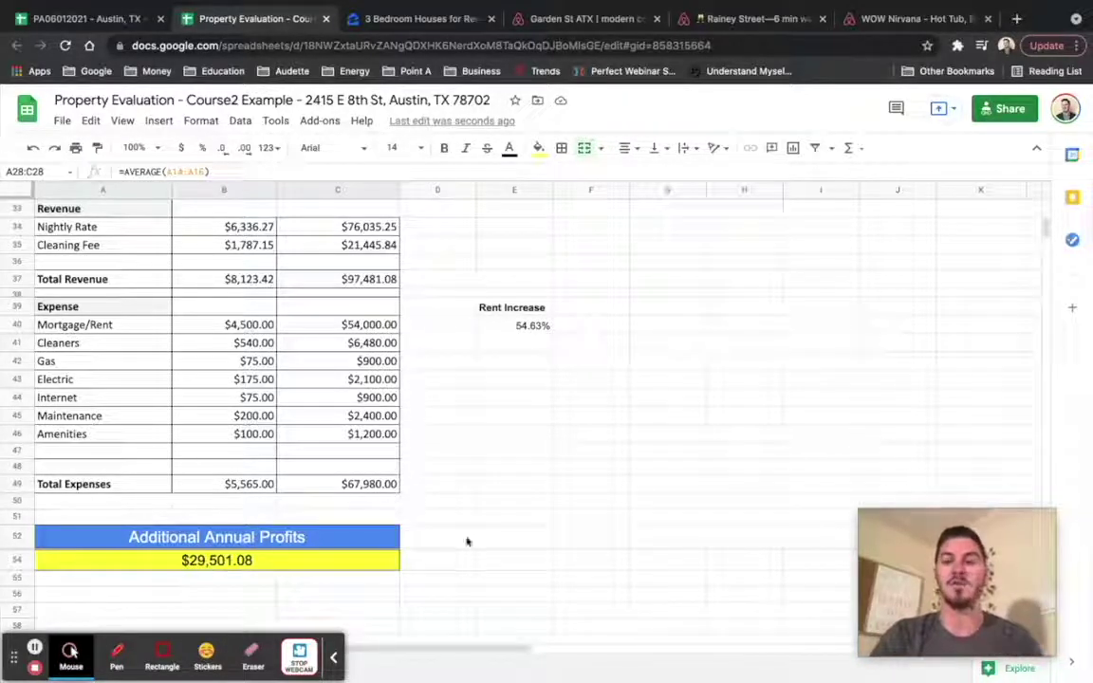
scroll(466, 542, "up", 10)
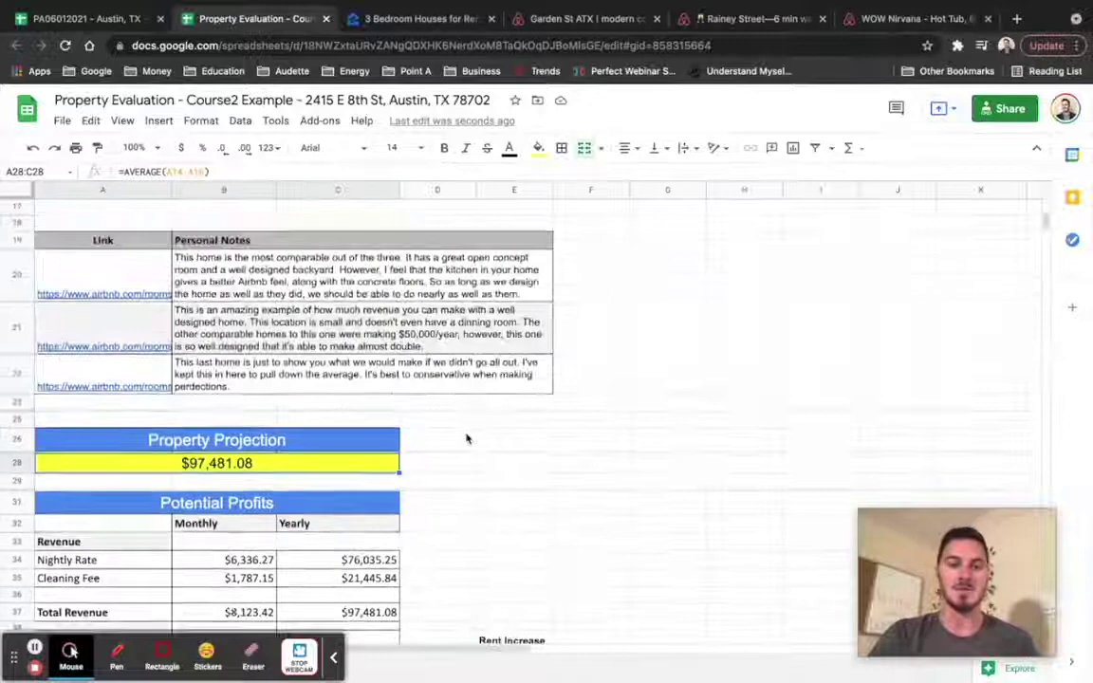
scroll(466, 438, "up", 8)
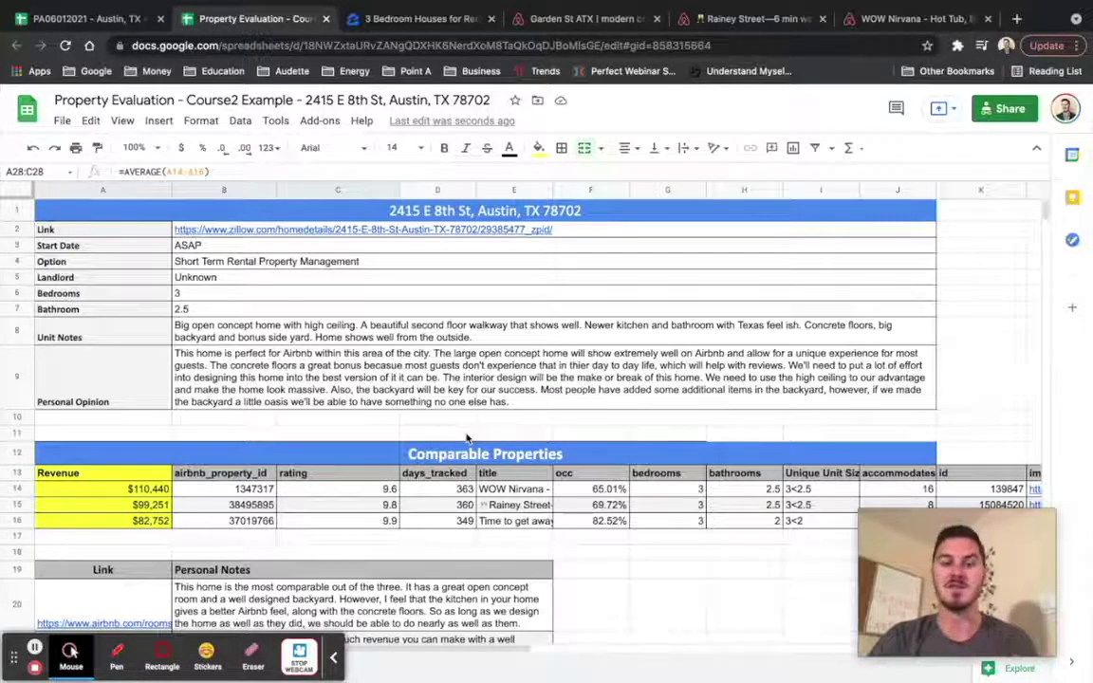
scroll(466, 438, "down", 5)
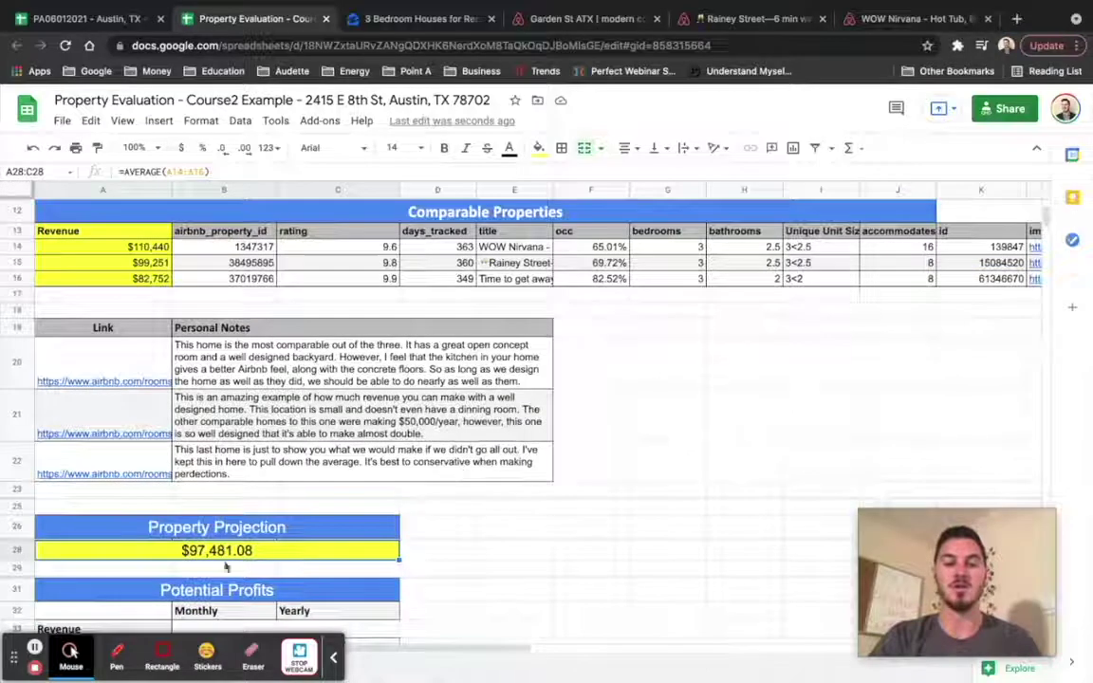